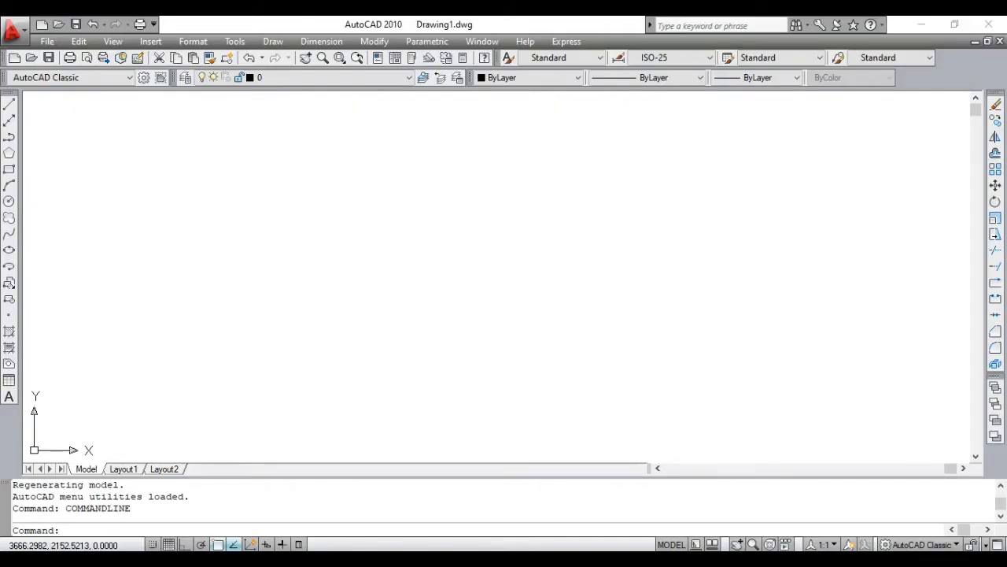
left_click(270, 39)
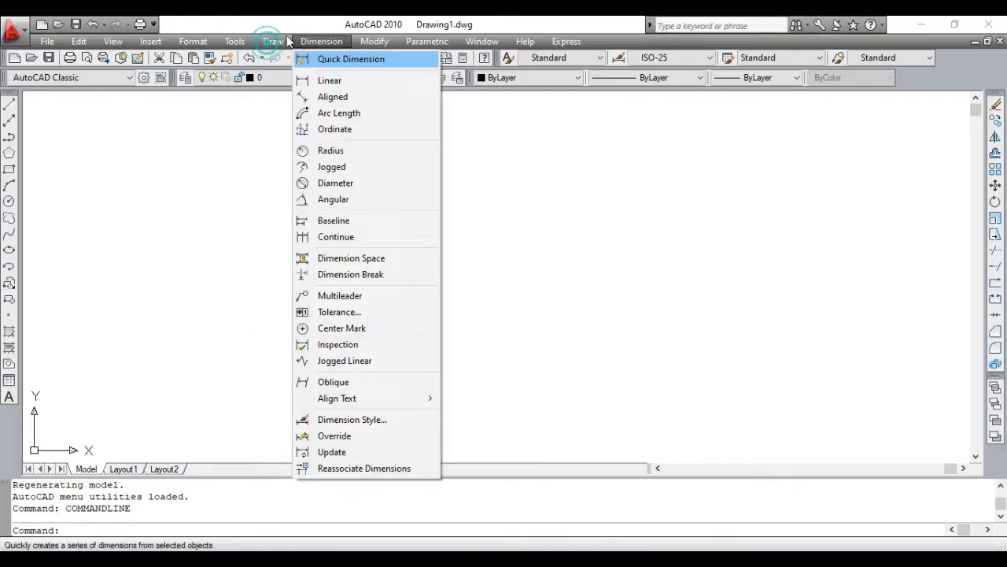
mouse_move(279, 43)
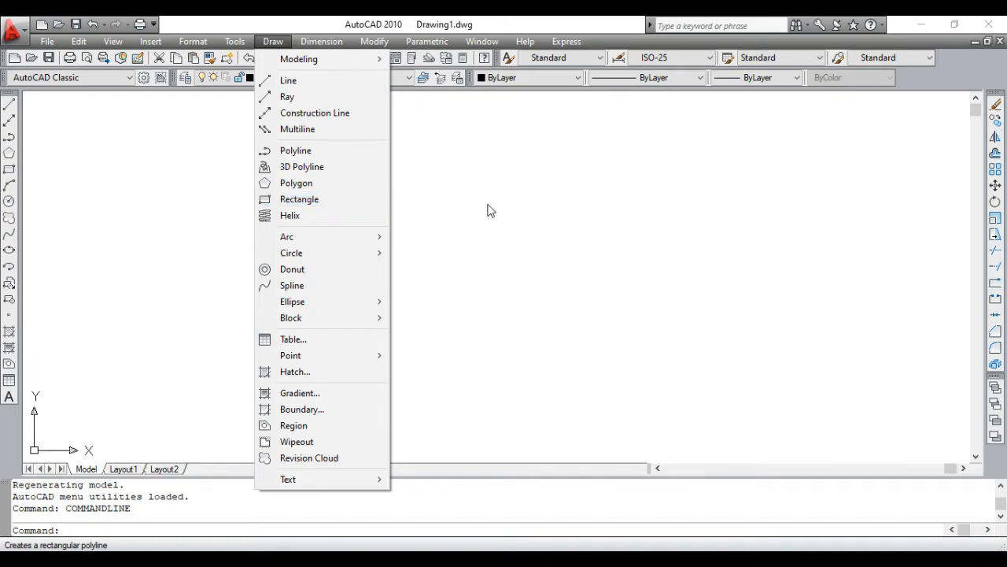
key("Escape")
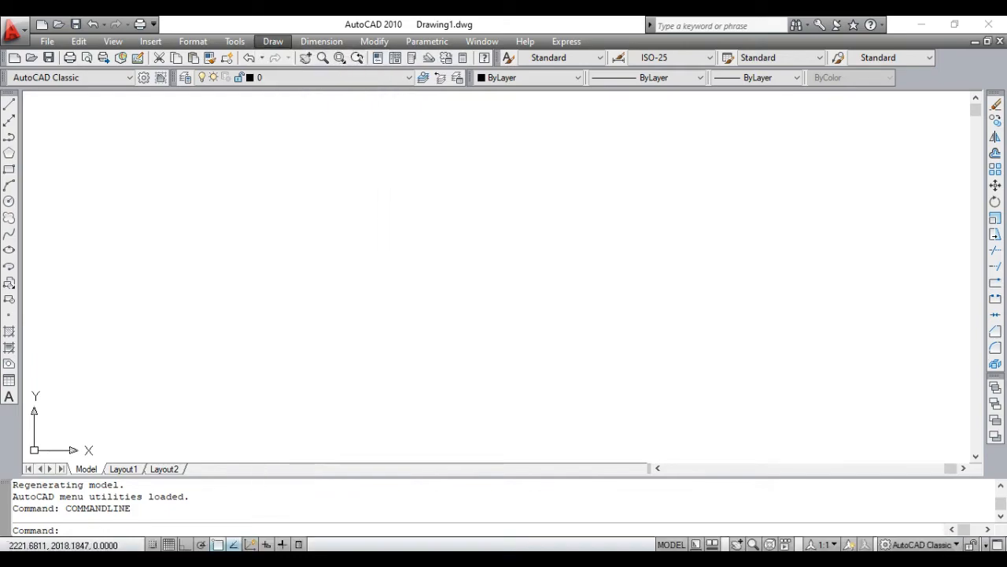
left_click(316, 219)
left_click(426, 271)
left_click(465, 329)
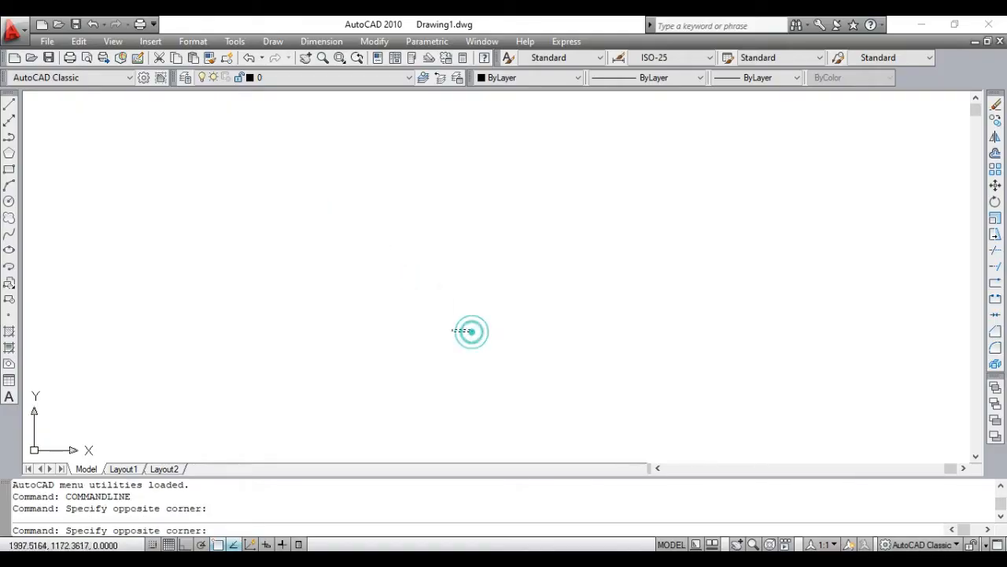
key("Escape")
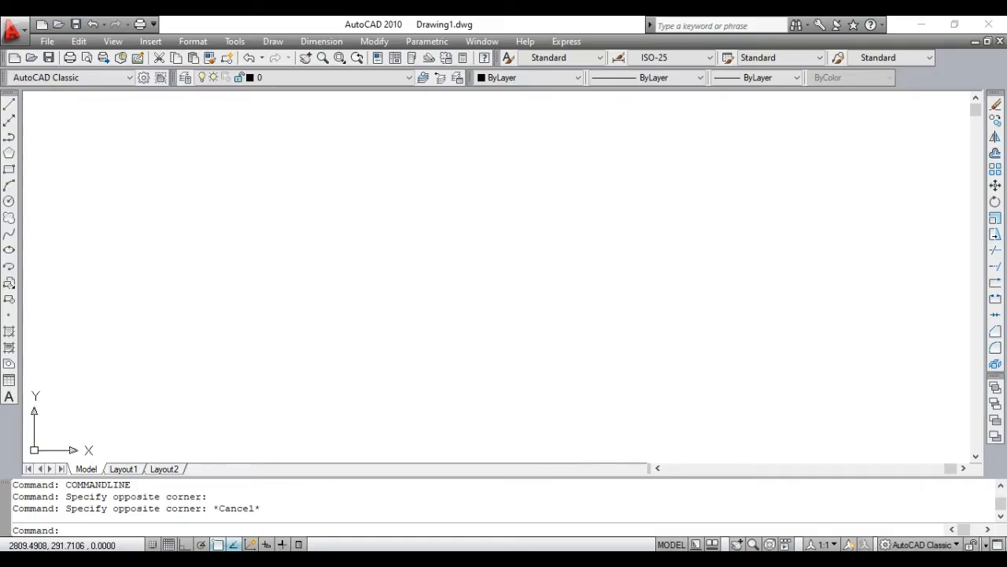
Open Help, look up "rectangle" in the keyword index and dismiss the lists of matching topics
key("F1")
left_click(174, 127)
type("re")
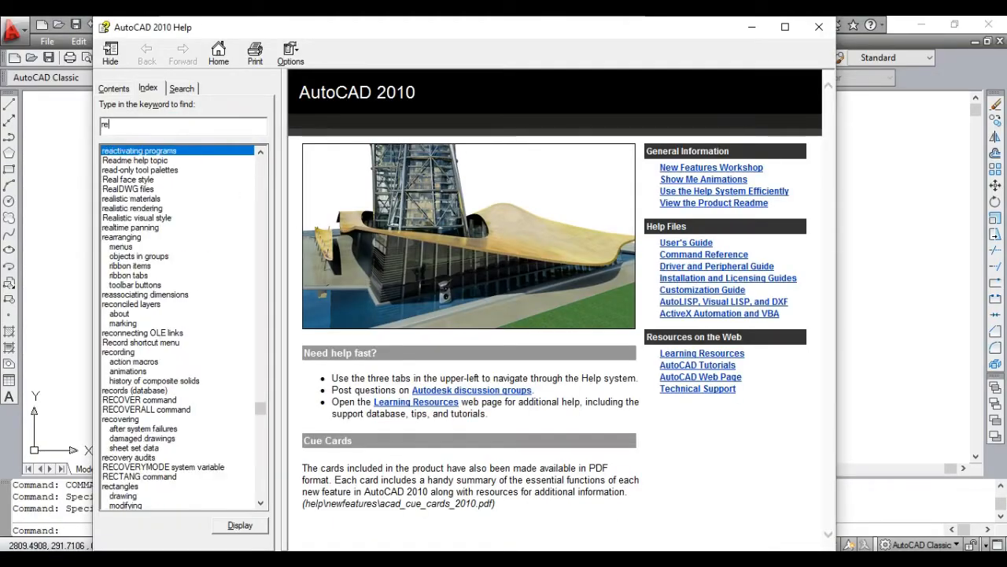
type("cta")
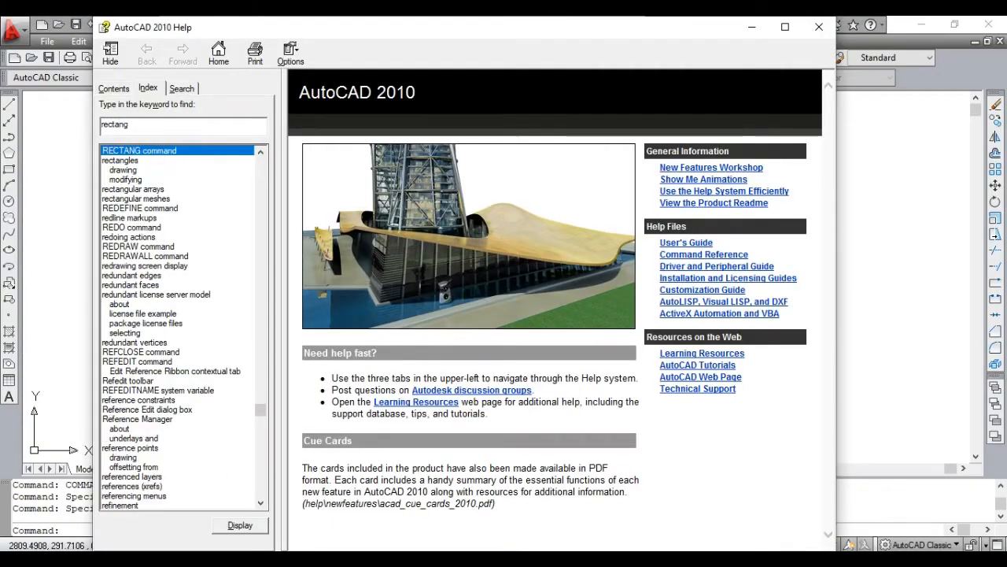
type("ng")
key("Return")
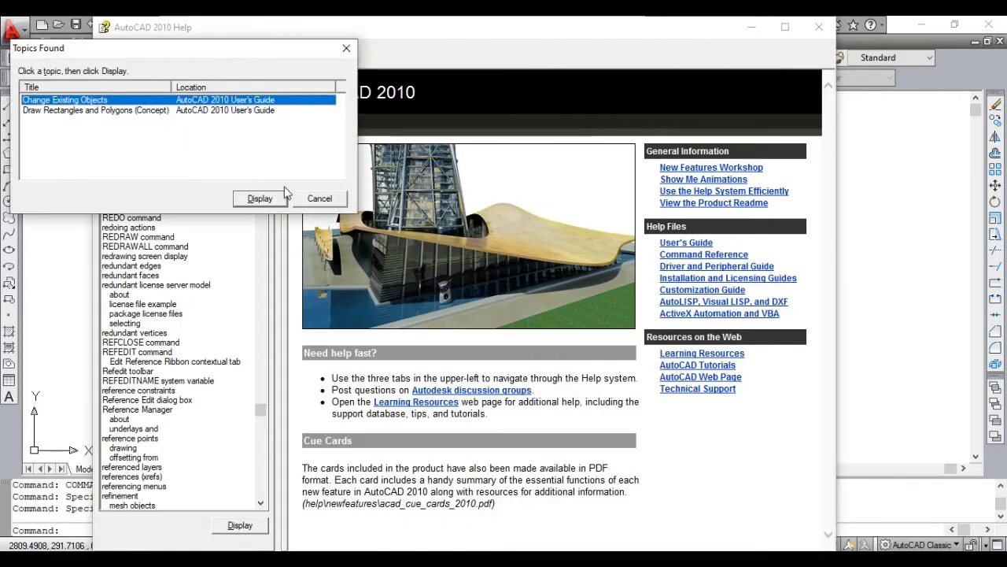
left_click(318, 193)
double_click(127, 151)
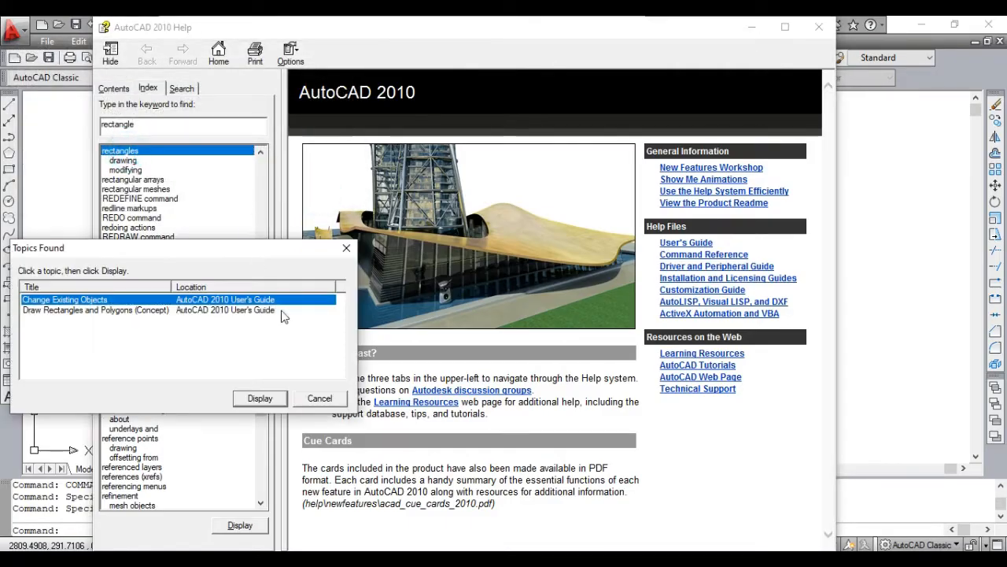
left_click(345, 250)
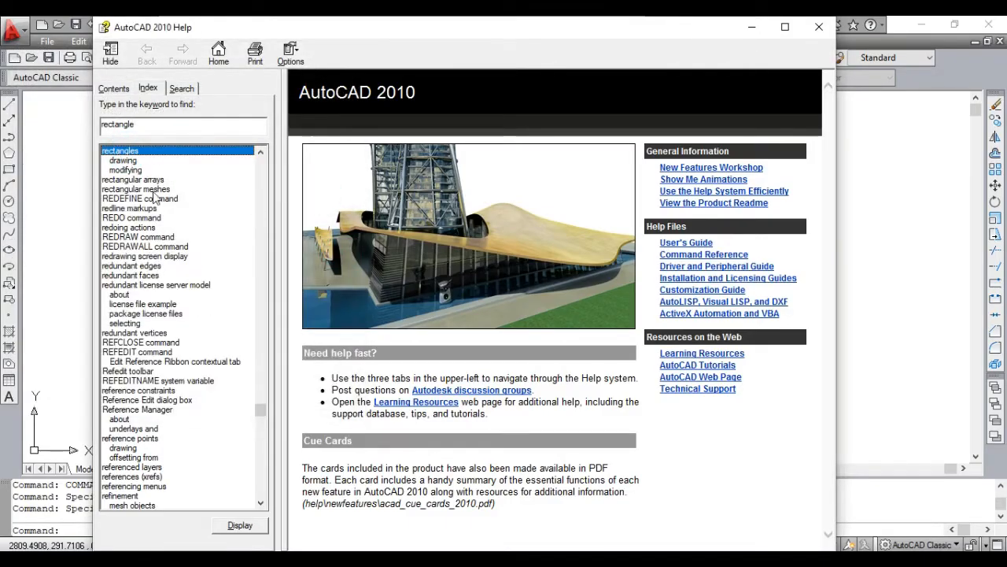
Shorten the Help index keyword to "rectan", open the RECTANG command topic and display its Concept page
left_click(134, 125)
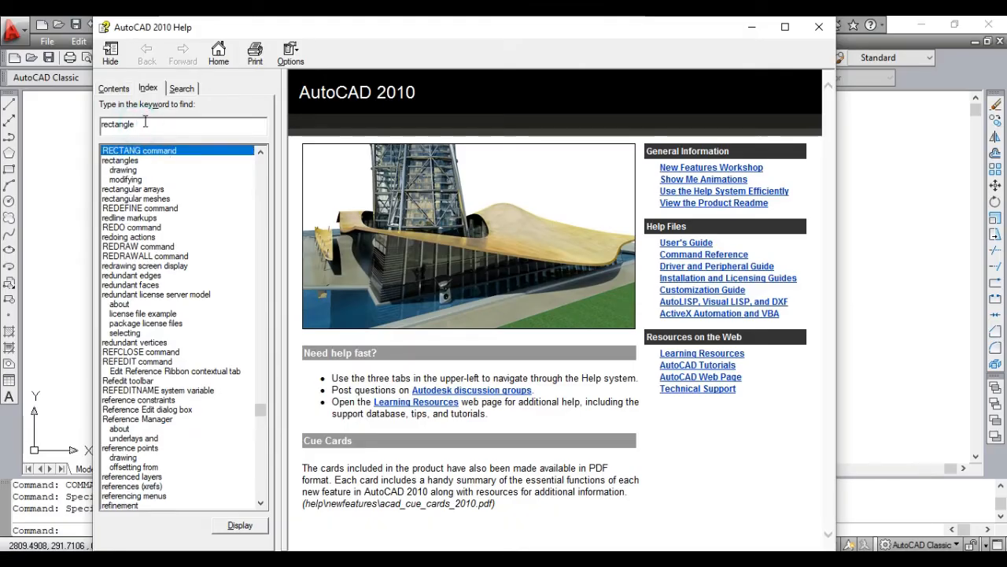
left_click_drag(138, 125, 131, 124)
key("BackSpace")
key("BackSpace")
key("BackSpace")
double_click(143, 150)
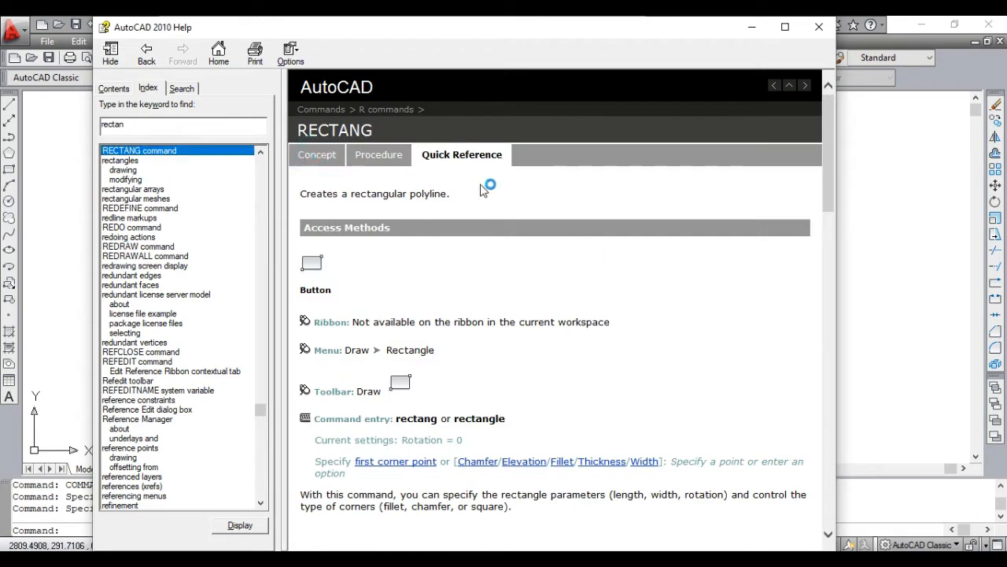
left_click(331, 161)
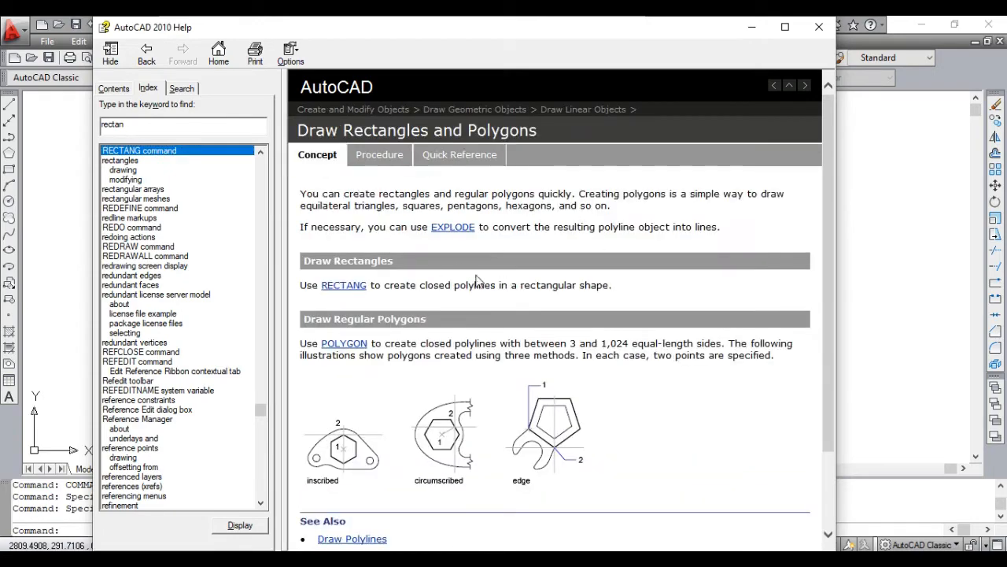
Move Help out of the way and draw one nearly horizontal line from about (1066, 1754) to about (1734, 1725)
left_click_drag(358, 35, 277, 46)
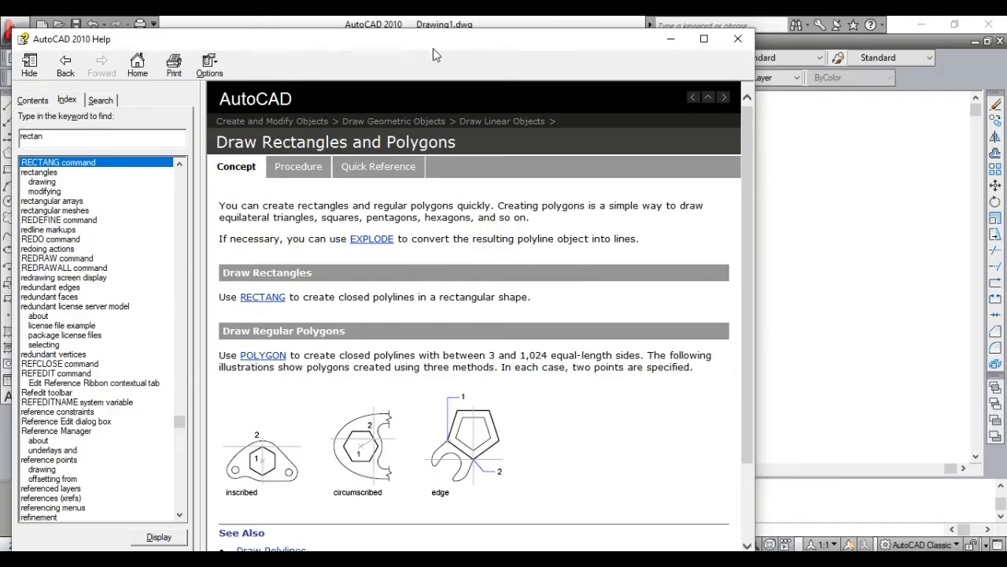
left_click_drag(432, 48, 513, 398)
left_click(351, 264)
key("Escape")
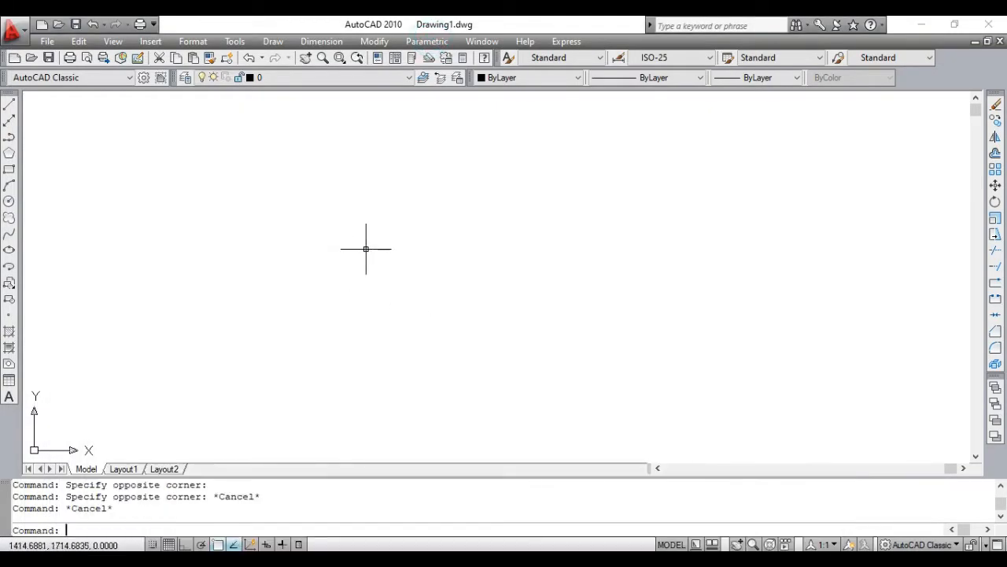
key("Escape")
type("l")
key("Return")
left_click(314, 242)
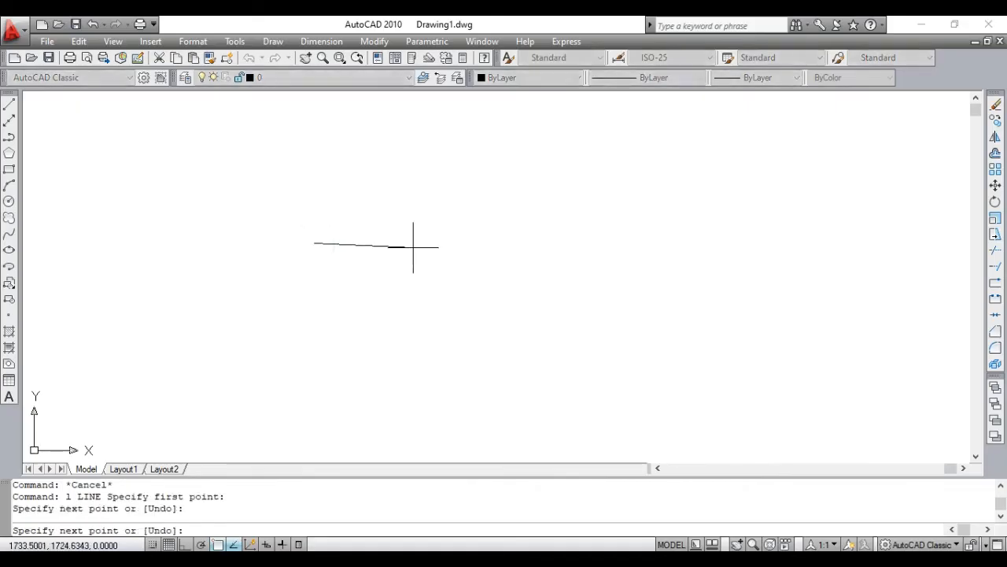
left_click(413, 248)
key("Return")
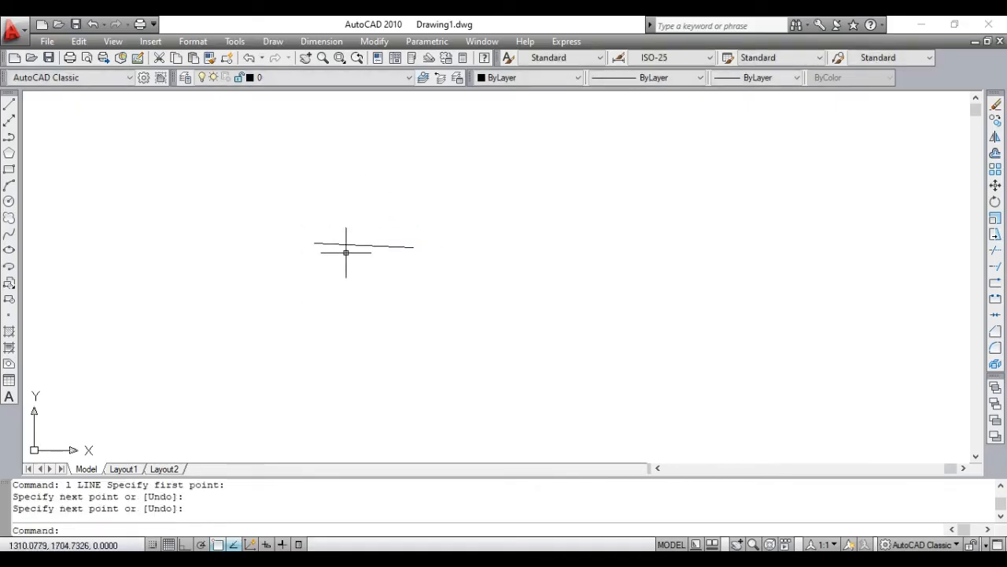
Show the Properties palette beside the line, inspect the selected line's object type, and clear the selection
type("pr")
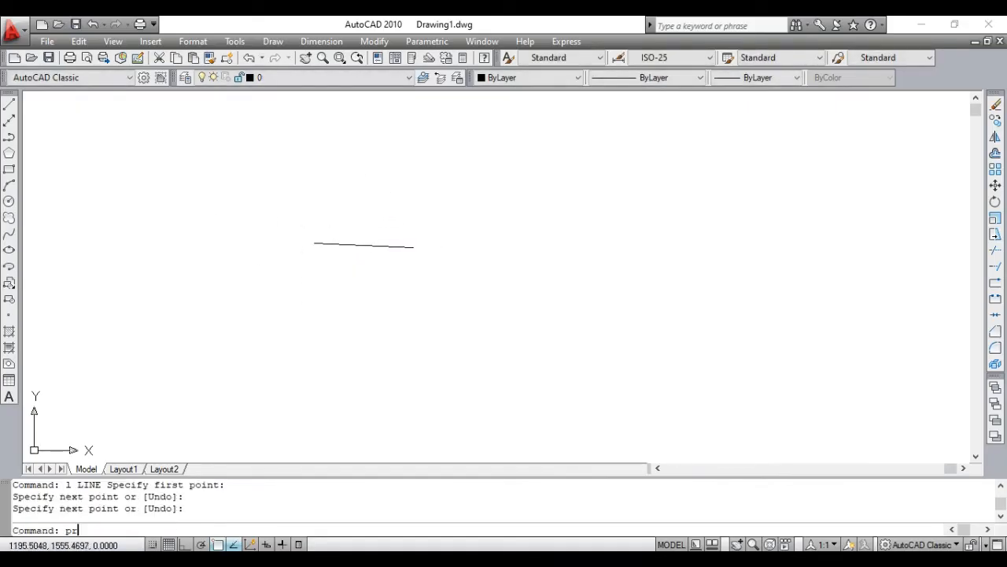
key("Return")
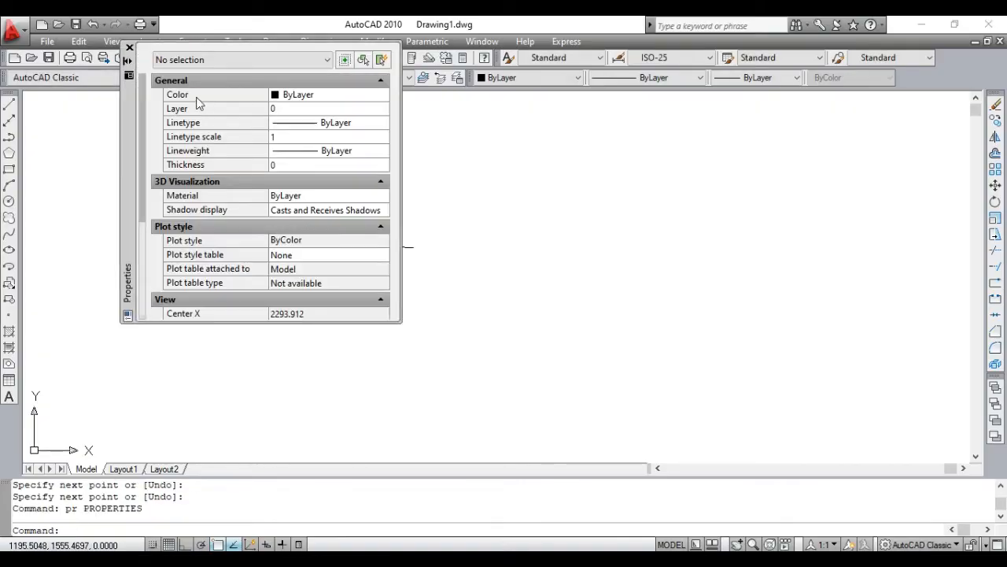
left_click_drag(128, 127, 524, 192)
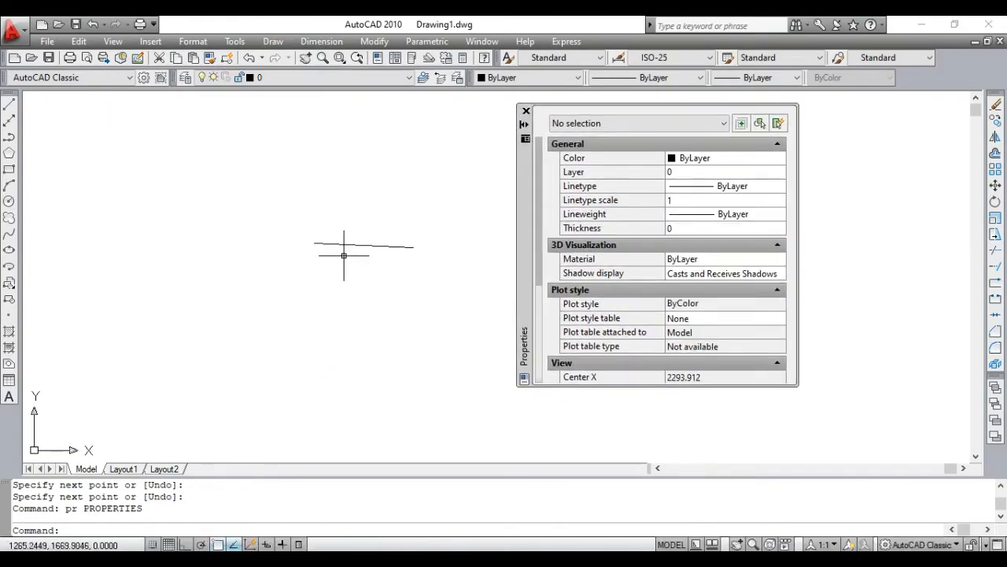
left_click(348, 245)
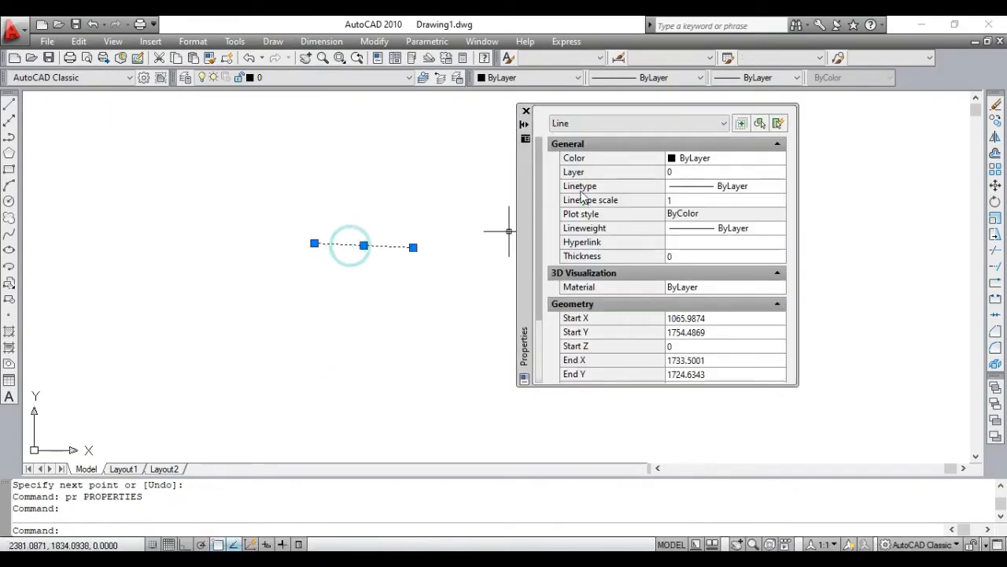
left_click(569, 124)
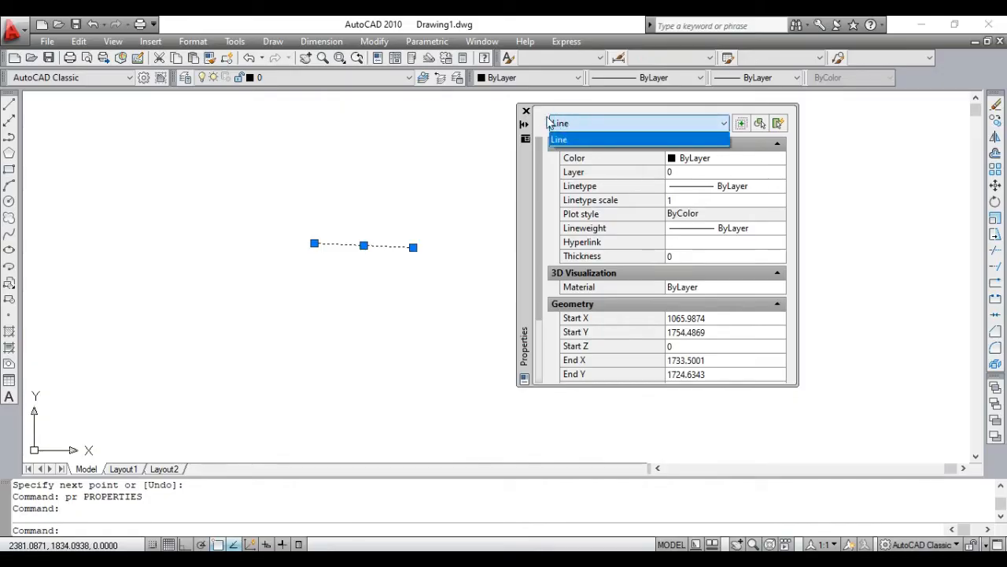
left_click(542, 109)
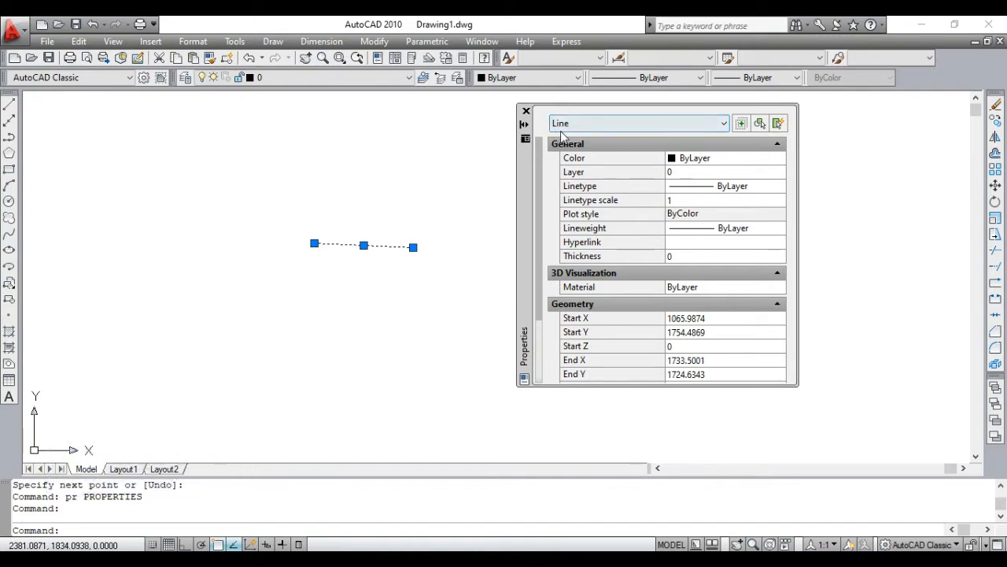
key("Escape")
left_click(338, 312)
key("Escape")
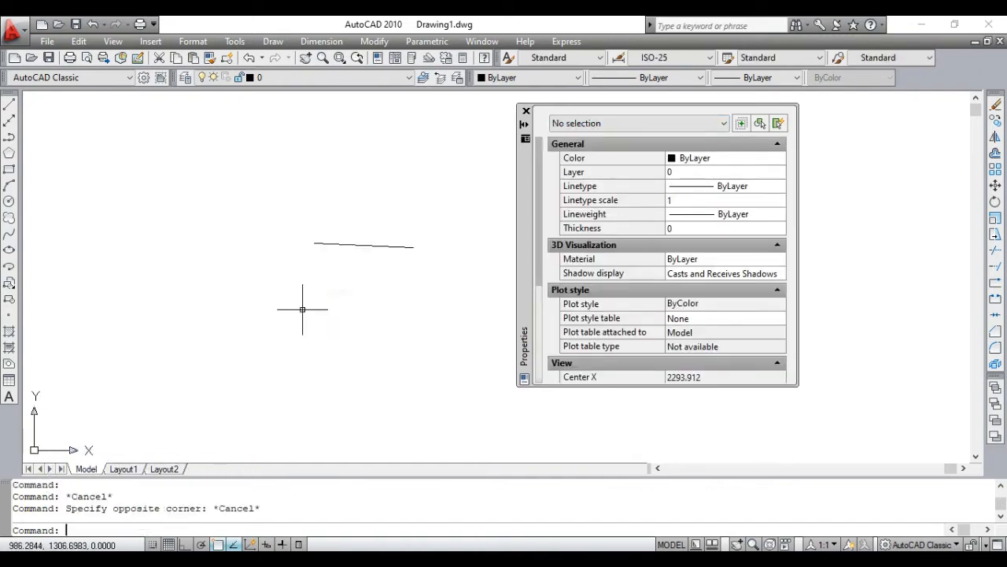
Return to Help and read the Concept page on drawing rectangles and regular polygons, including the closed-polyline description
key("alt+Tab")
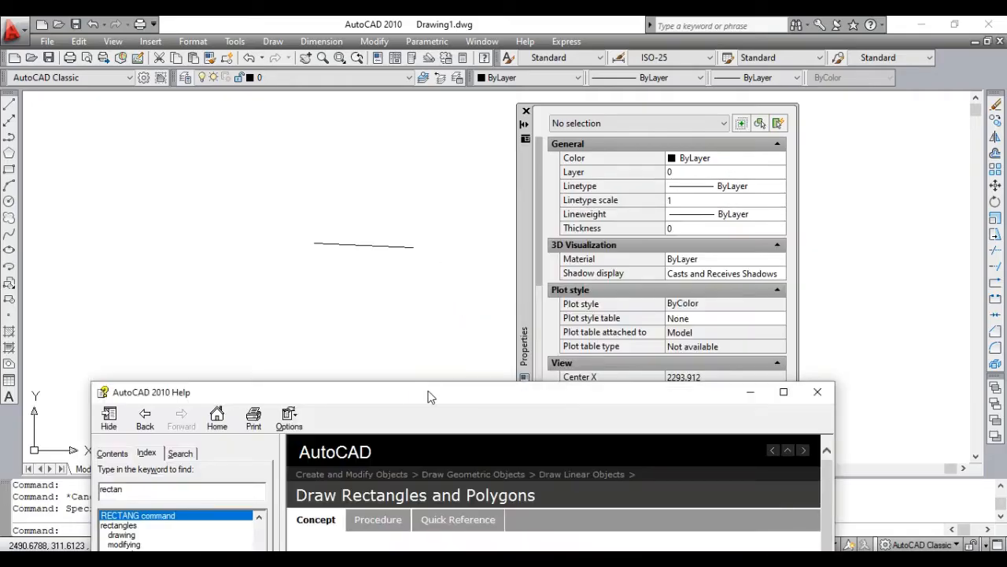
left_click_drag(430, 397, 384, 56)
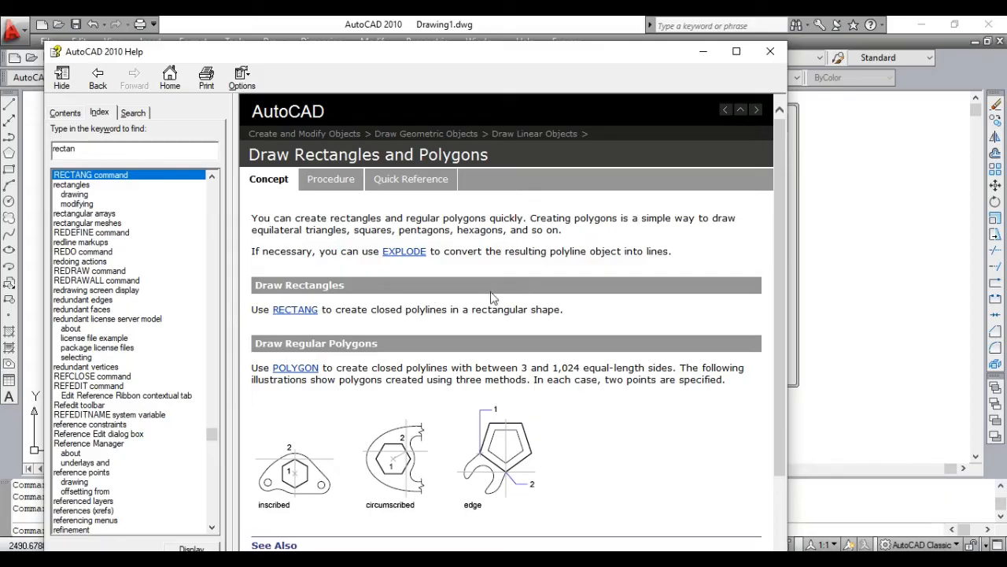
double_click(464, 310)
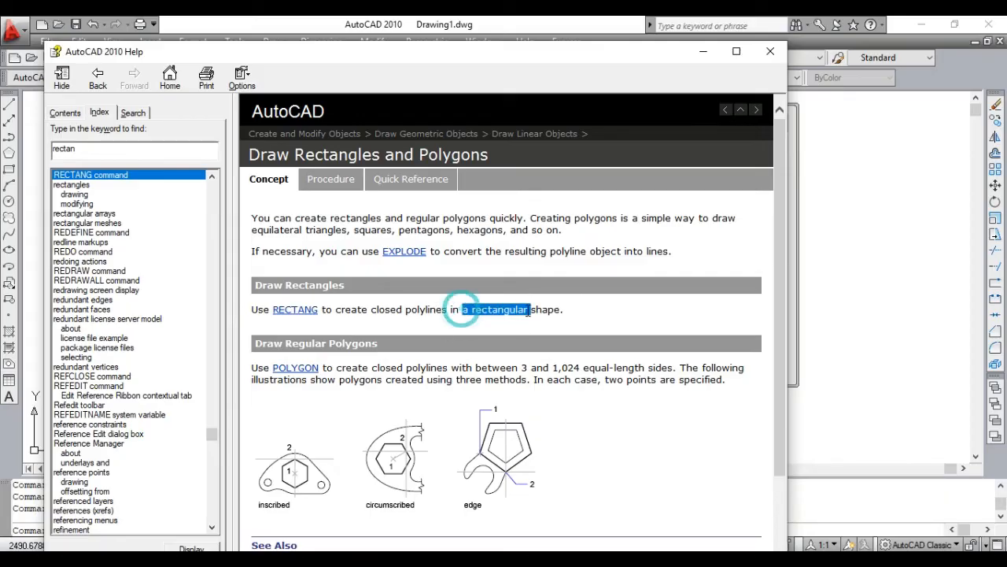
left_click(563, 311, "shift")
left_click(603, 322)
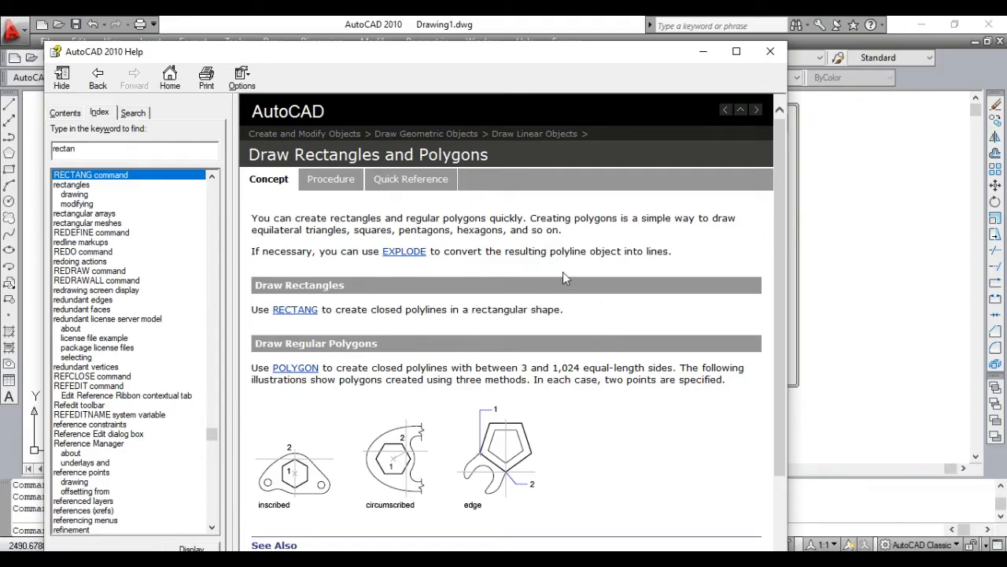
scroll(362, 338, "down", 3)
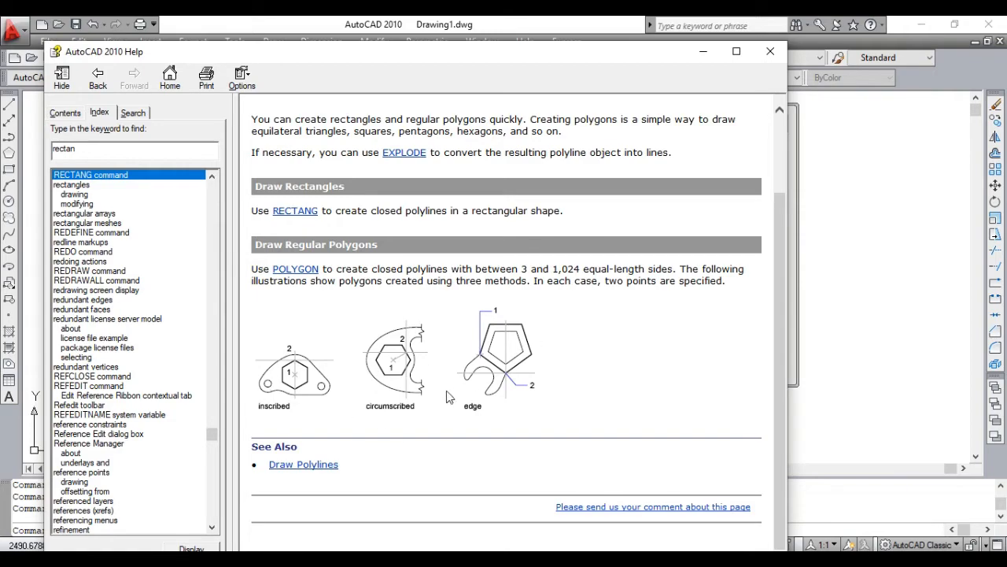
scroll(441, 377, "up", 3)
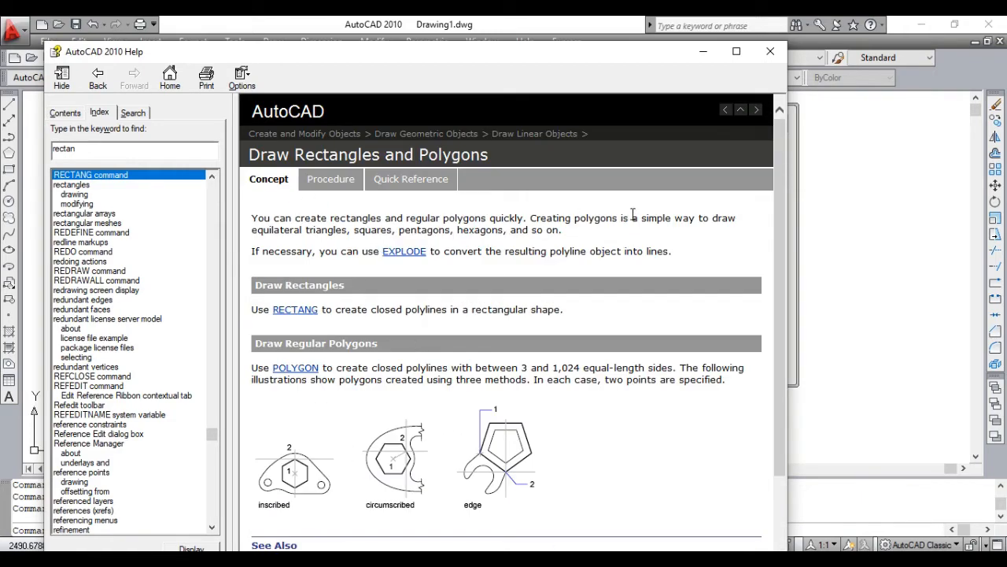
Open the "To draw a rectangle" procedure in Help, locate the Rectangle command in the drawing program and return to the procedure
left_click(335, 180)
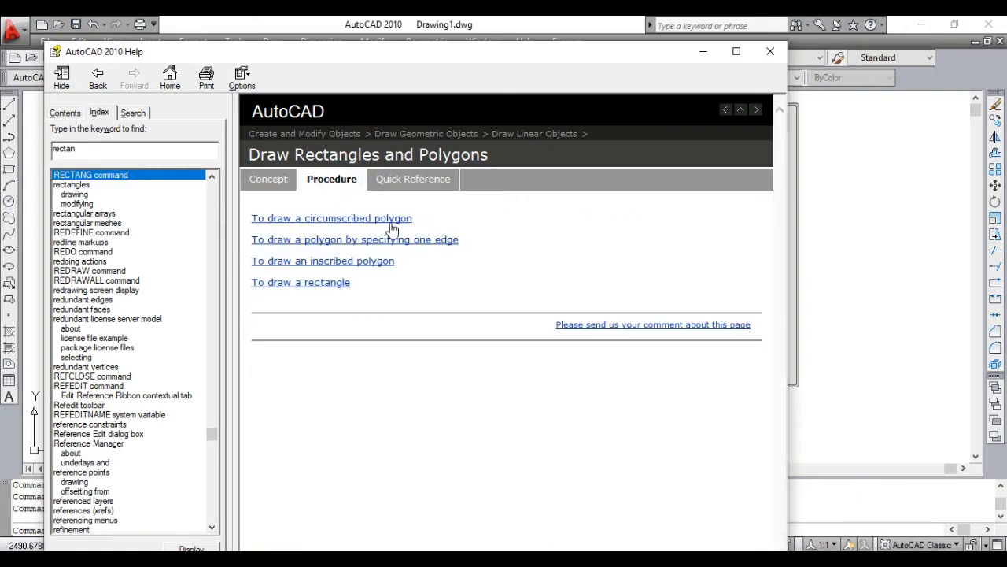
left_click(326, 283)
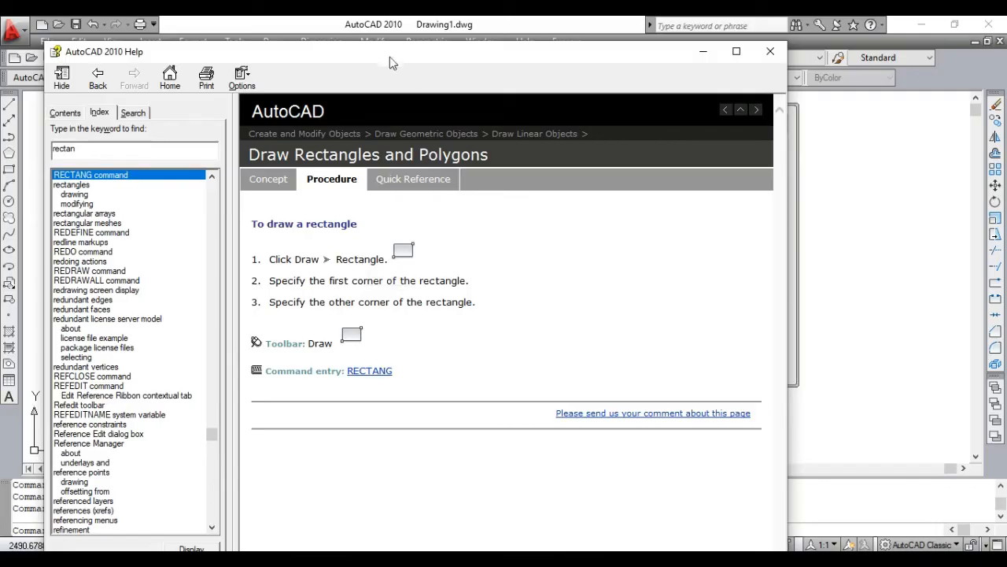
left_click_drag(390, 57, 366, 301)
left_click(276, 43)
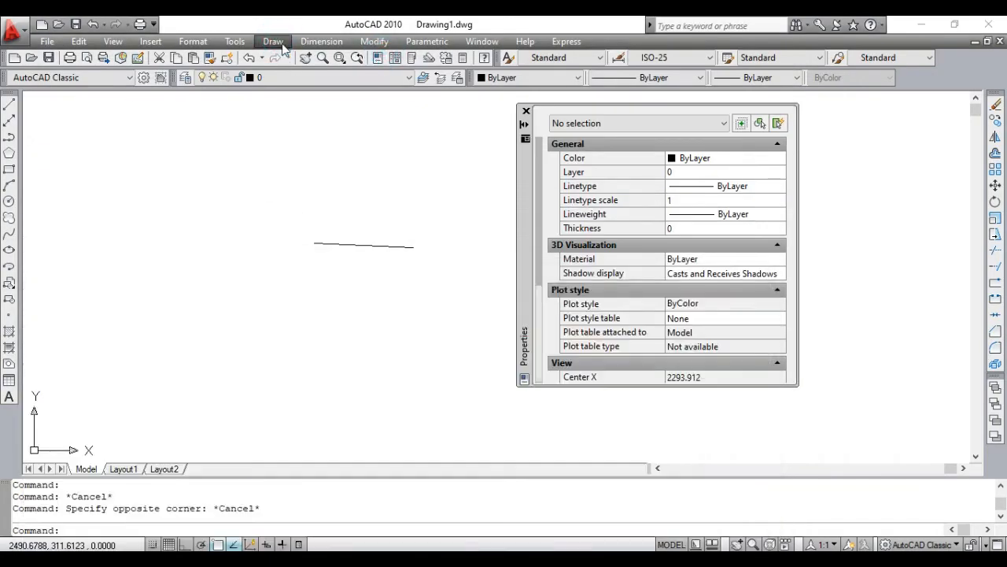
left_click(282, 46)
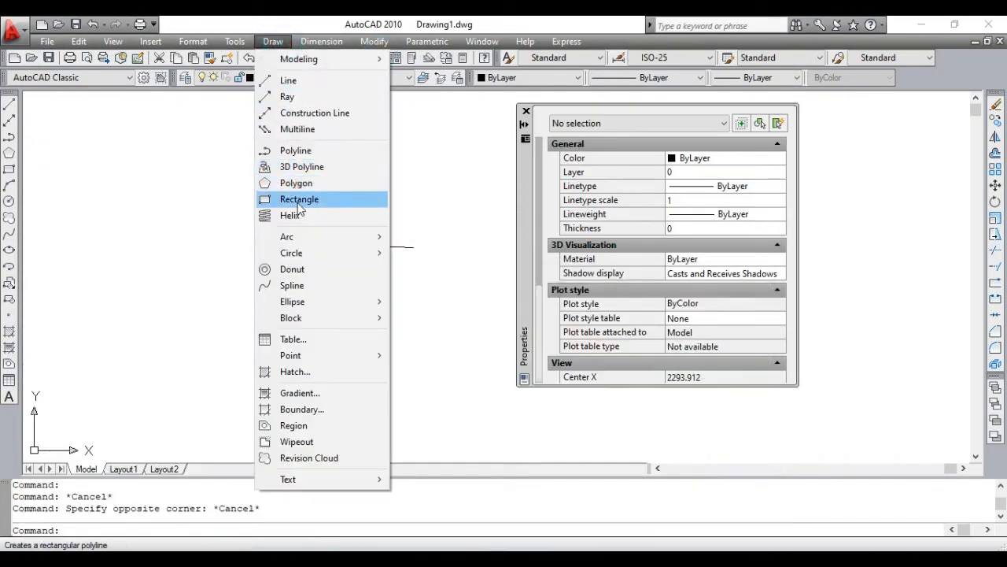
key("alt+Tab")
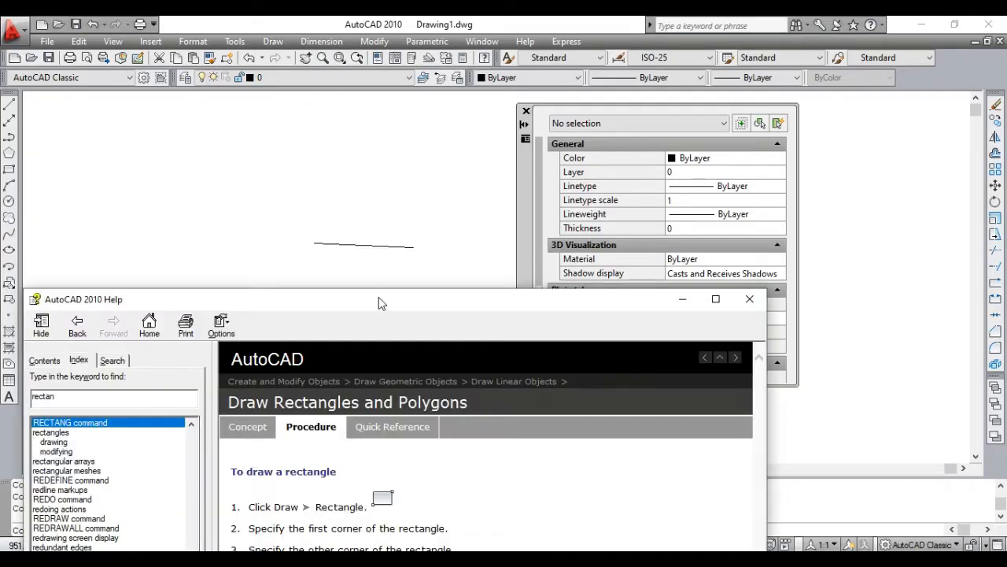
Move Help so the whole page fits on screen and read the Quick Reference list of commands and system variables
left_click_drag(384, 298, 448, 60)
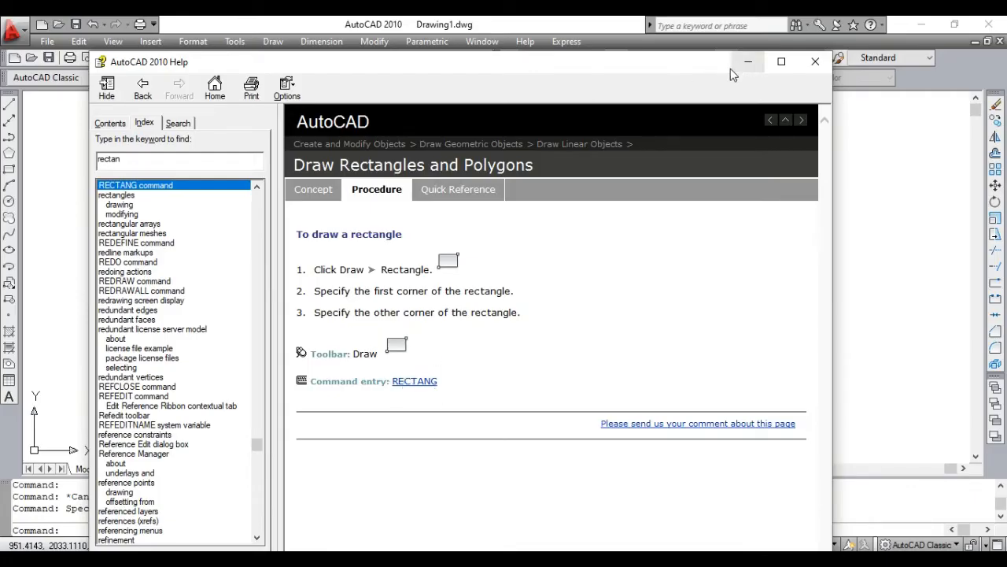
left_click(451, 191)
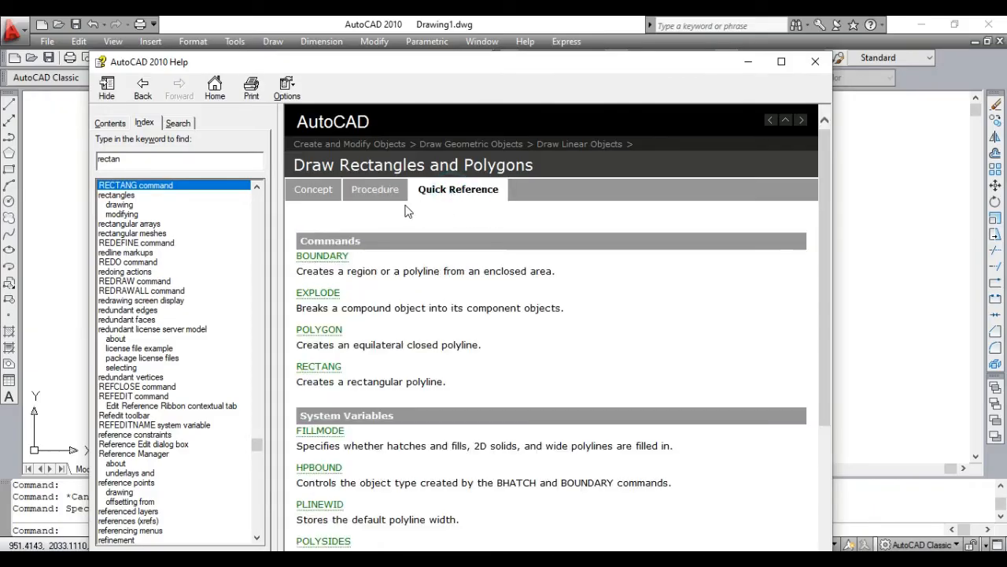
scroll(337, 289, "down", 1)
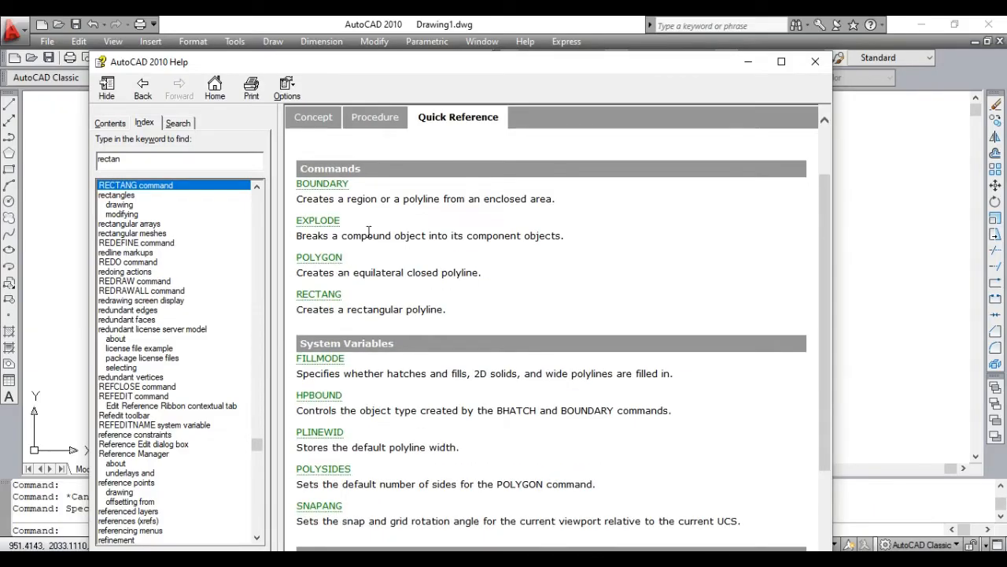
scroll(339, 298, "down", 2)
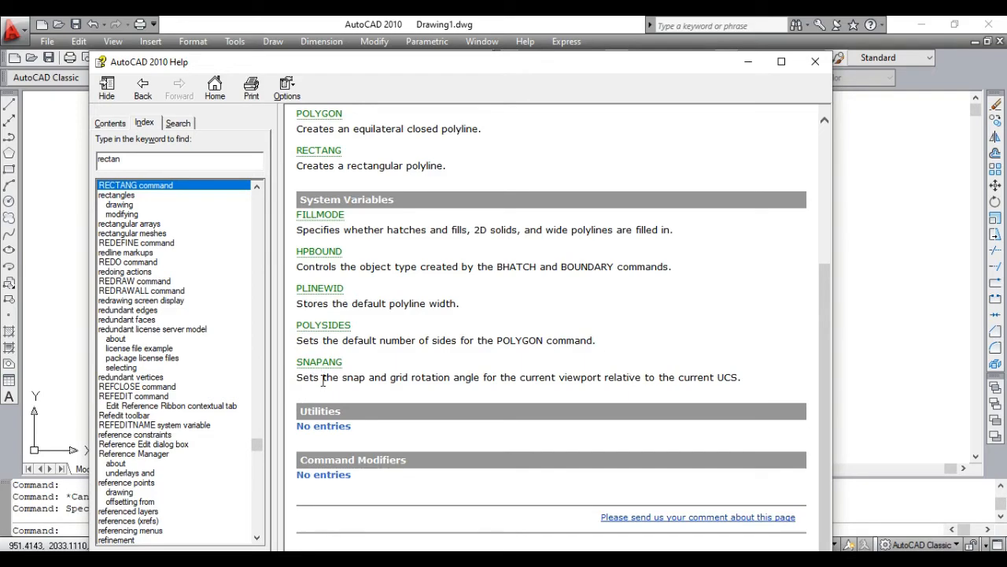
scroll(323, 380, "up", 3)
scroll(462, 417, "down", 3)
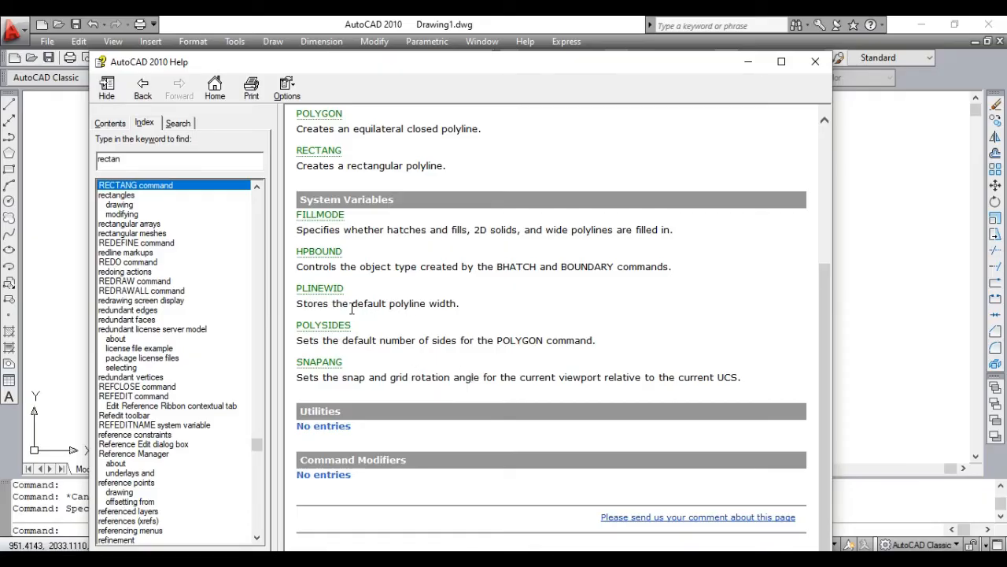
scroll(352, 309, "up", 3)
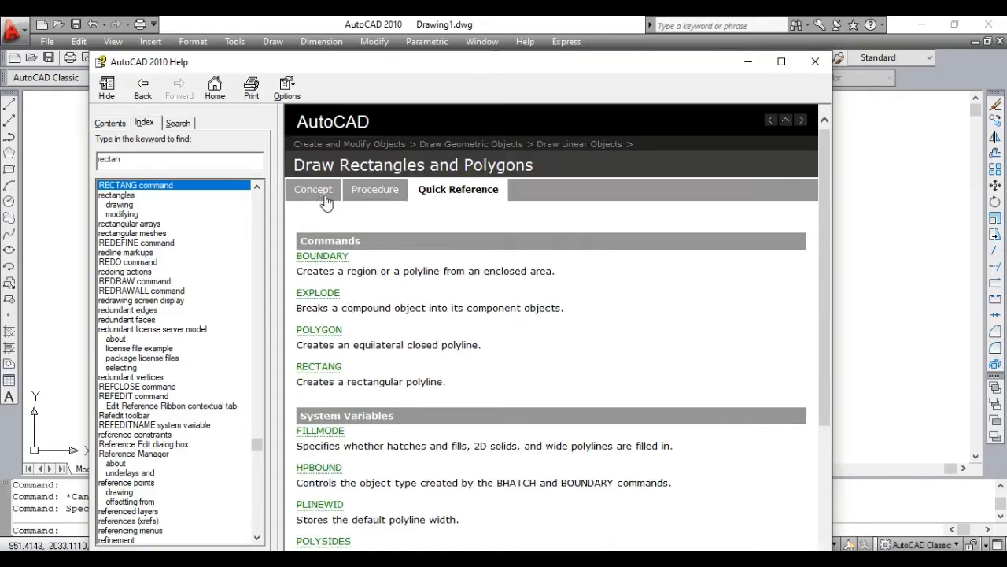
Review the Procedure list and the Concept page on rectangles and polygons, and reopen the "To draw a rectangle" procedure
left_click(377, 192)
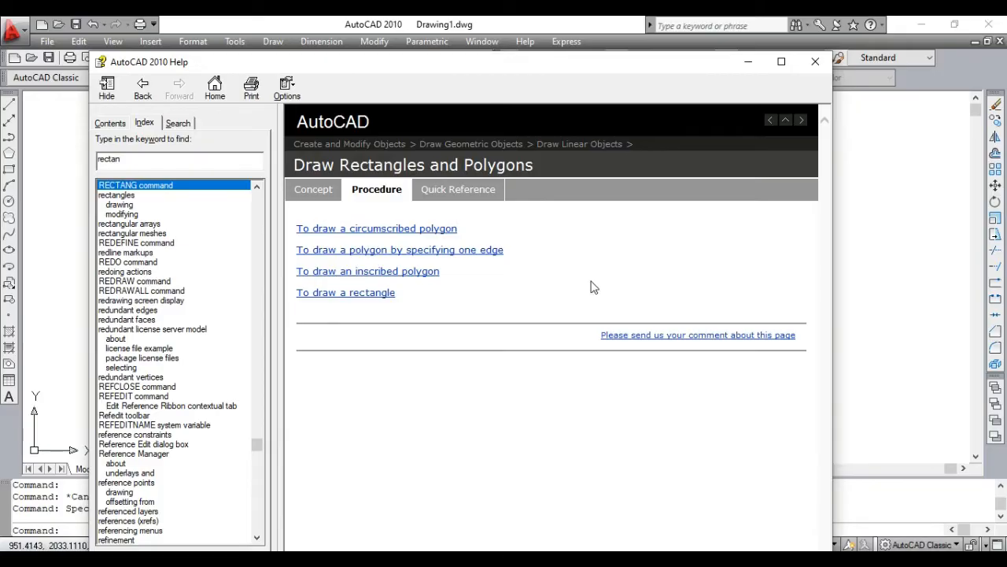
left_click(324, 197)
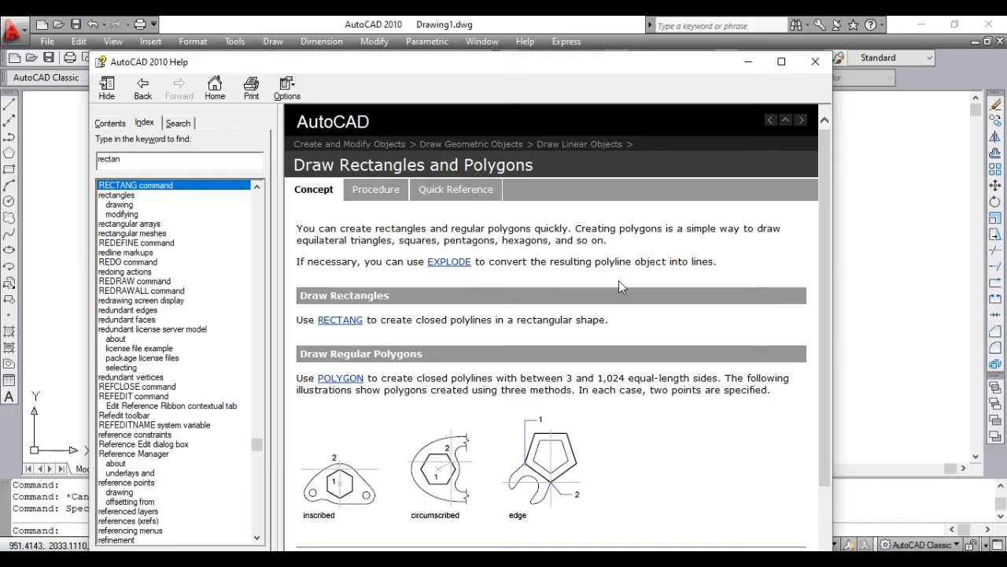
left_click(376, 191)
left_click(377, 293)
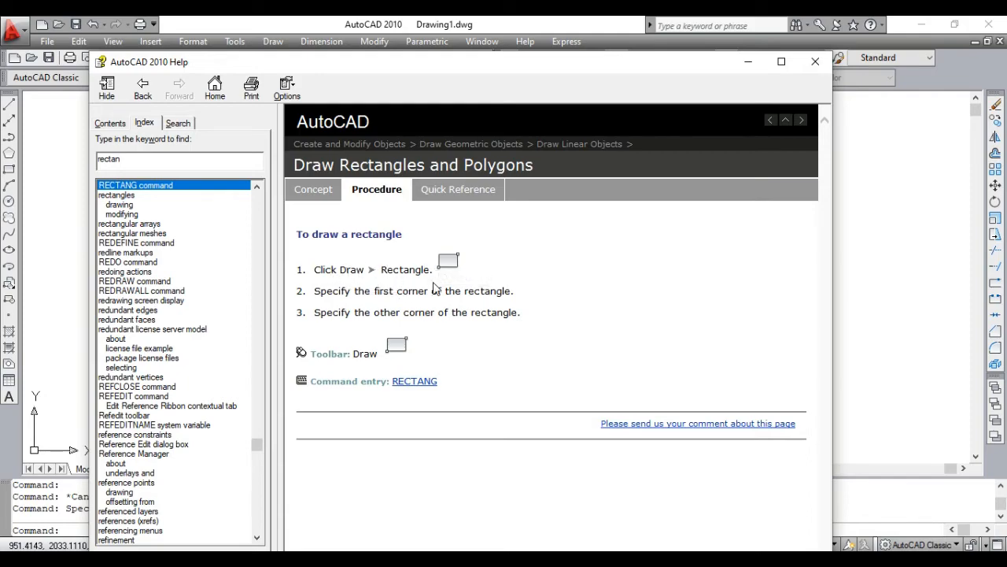
Put Help away and draw a rectangle below the existing line, entering 5 as the distance from its first to its opposite corner
left_click(748, 62)
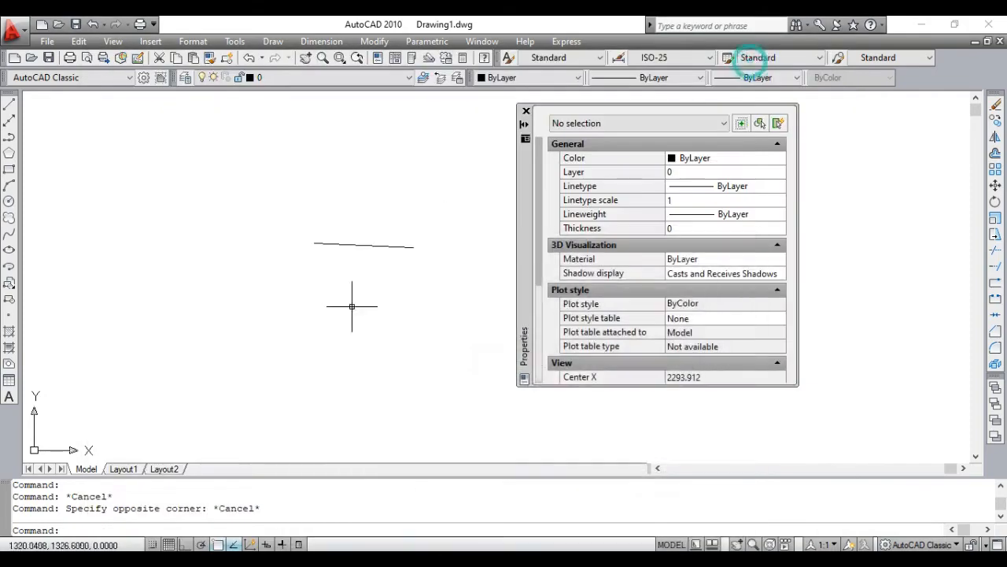
left_click(279, 44)
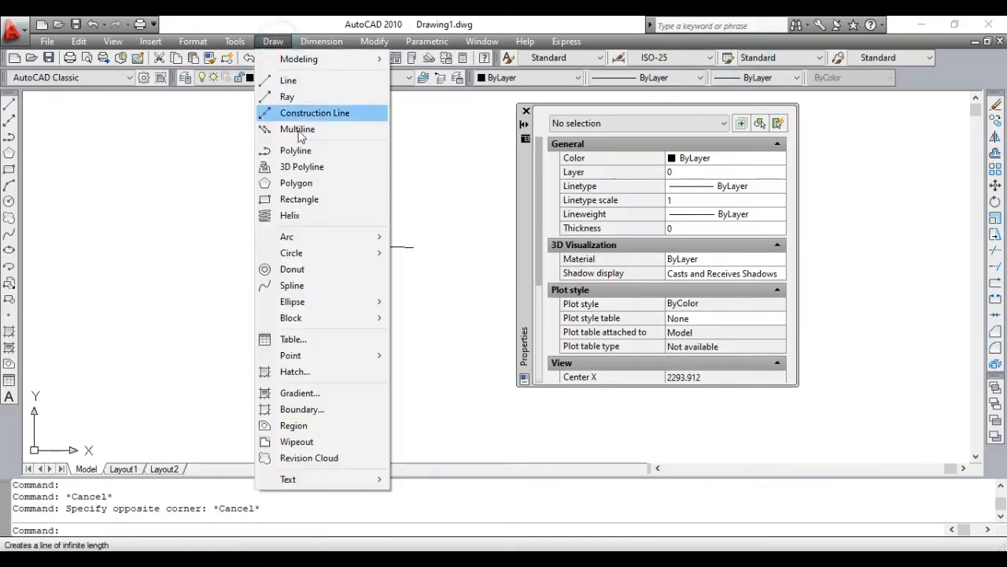
left_click(312, 198)
left_click(260, 363)
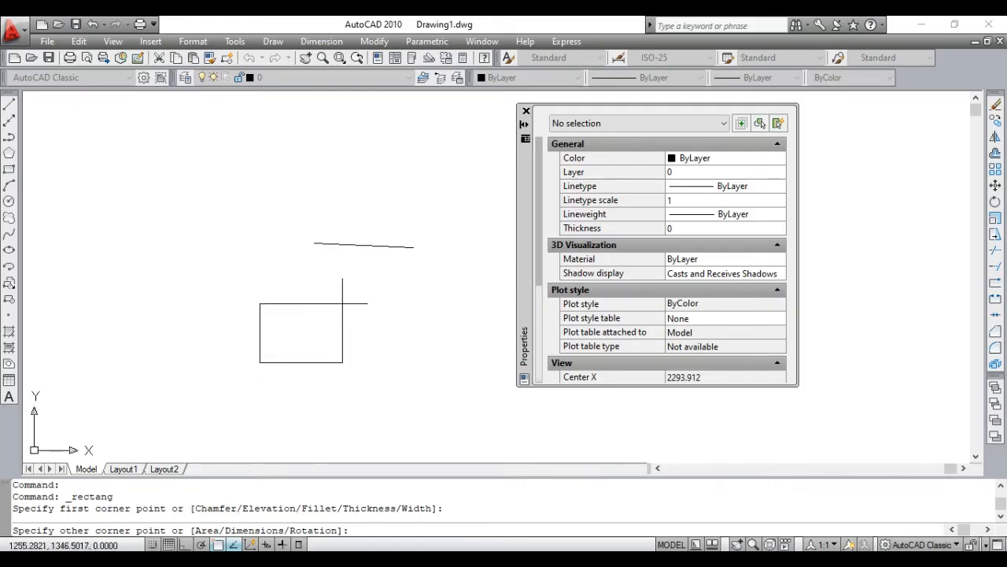
type("5")
key("Return")
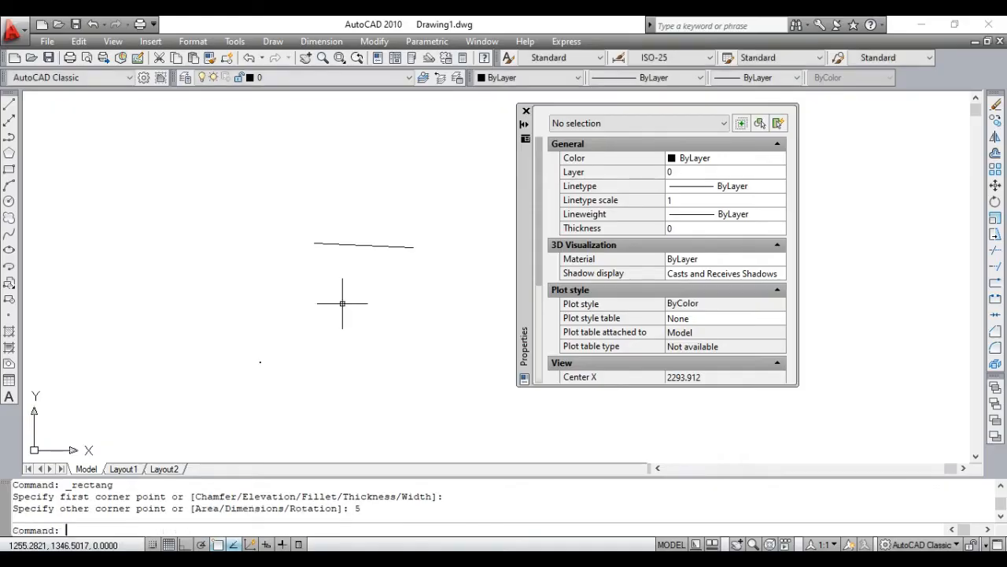
scroll(279, 346, "up", 6)
middle_click_drag(215, 387, 541, 245)
scroll(489, 269, "up", 5)
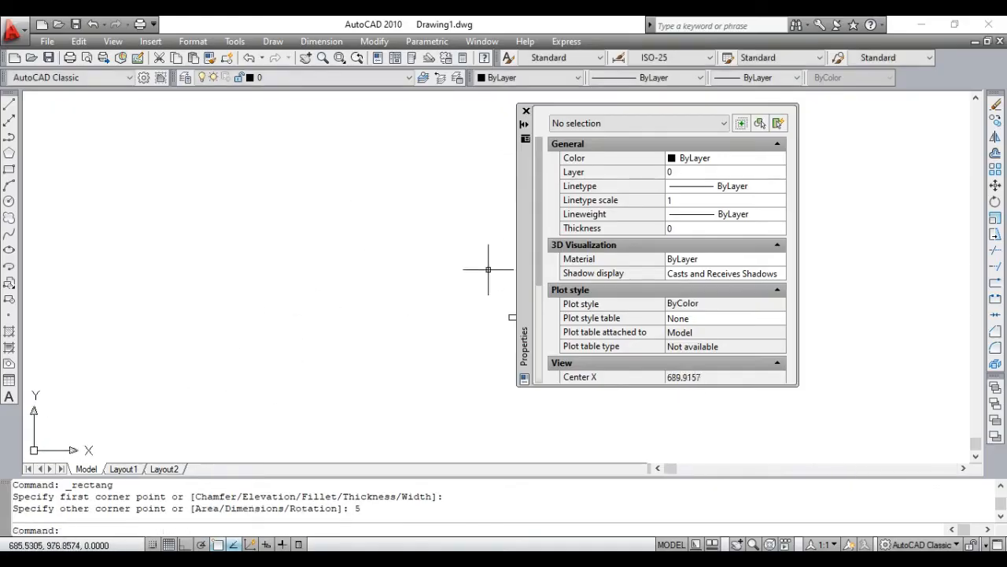
middle_click_drag(488, 269, 214, 273)
scroll(308, 393, "up", 10)
key("Escape")
key("Escape")
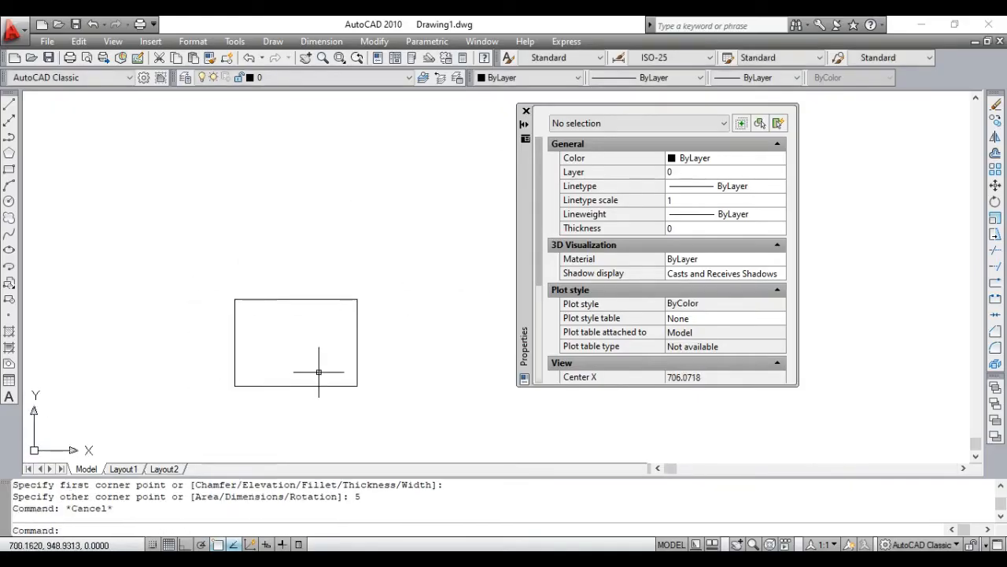
Draw a horizontal line about 4.5 units long above the rectangle with Ortho on
type("l")
key("Return")
left_click(214, 233)
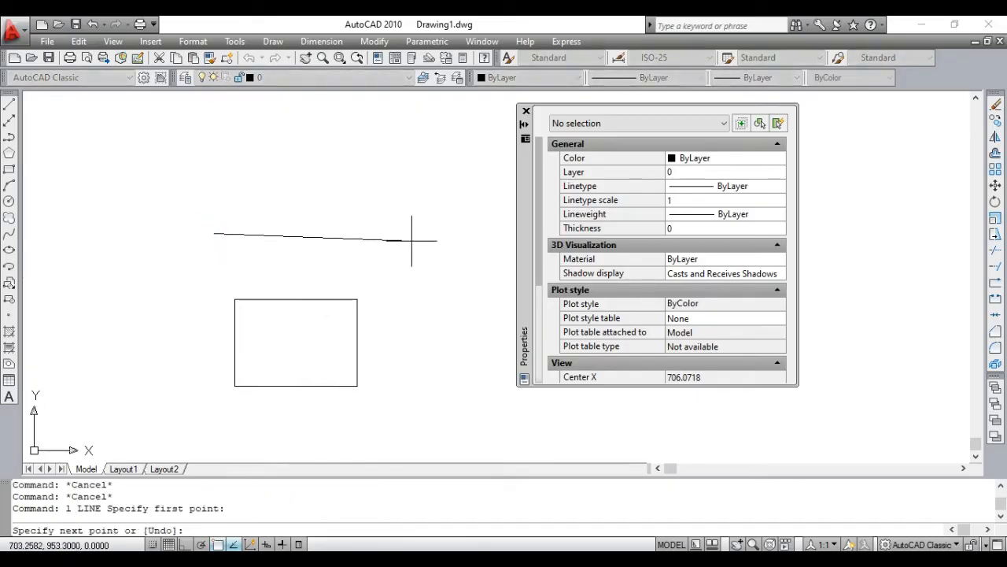
key("F8")
left_click(351, 233)
key("Return")
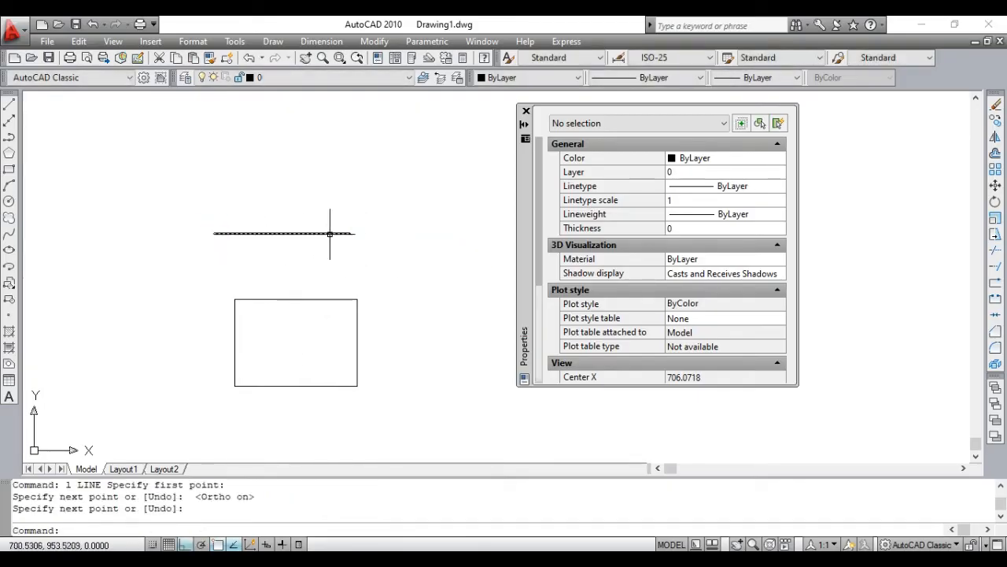
Compare the object types of the new line and the rectangle in their properties
left_click(329, 233)
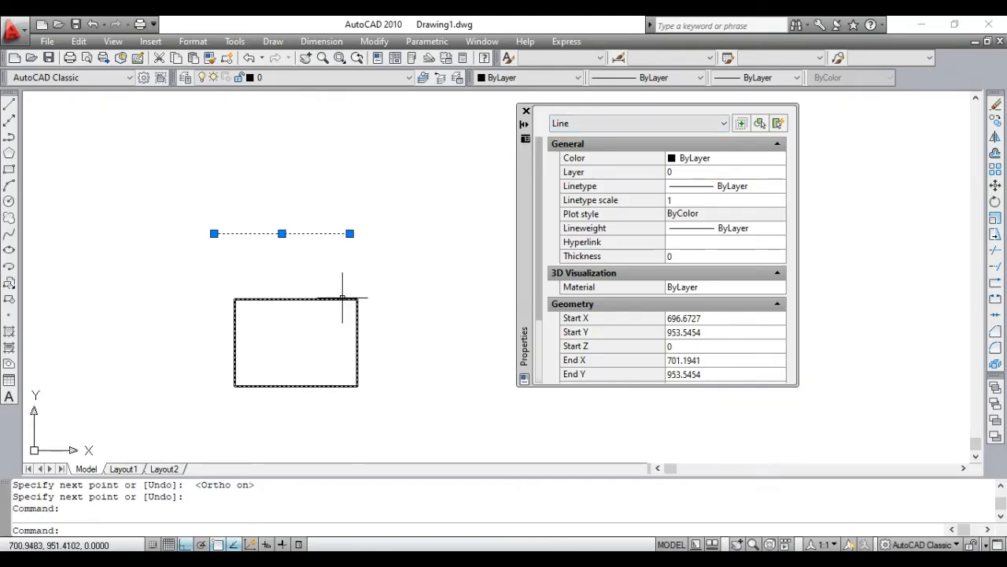
key("Escape")
left_click(335, 300)
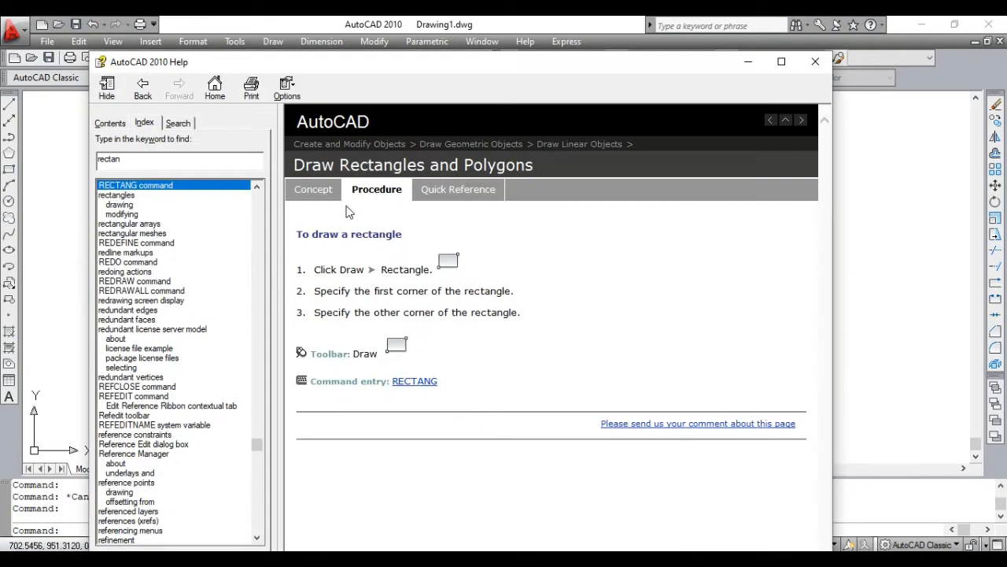
Return to the Help Concept page and read the sentence on using EXPLODE to convert the polyline into lines
left_click(315, 191)
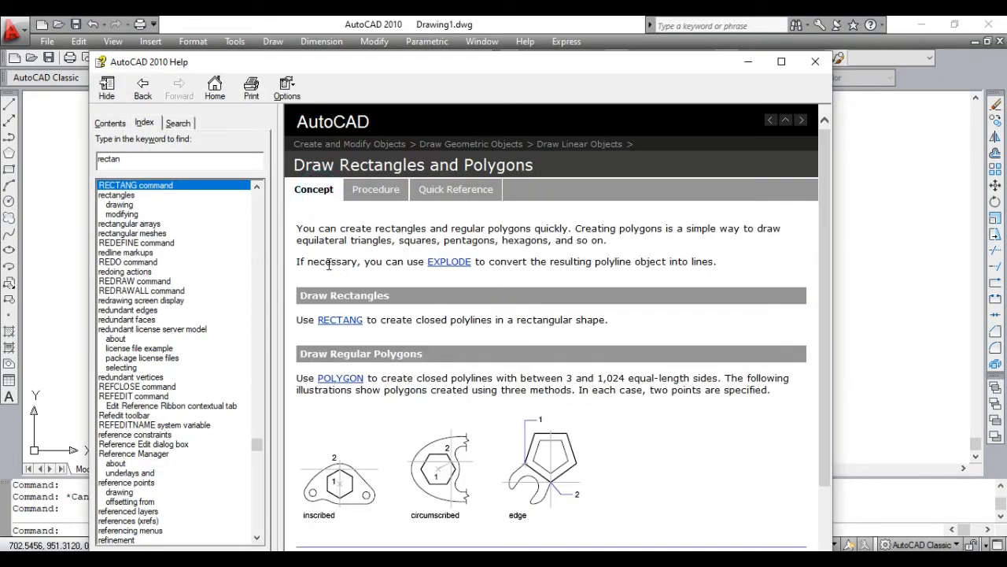
left_click_drag(298, 264, 357, 264)
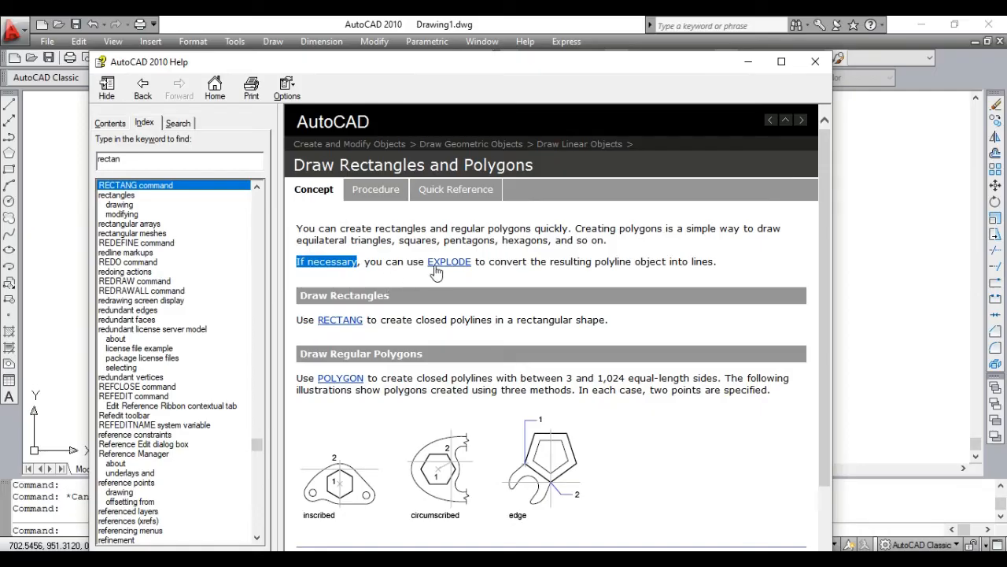
left_click(547, 266)
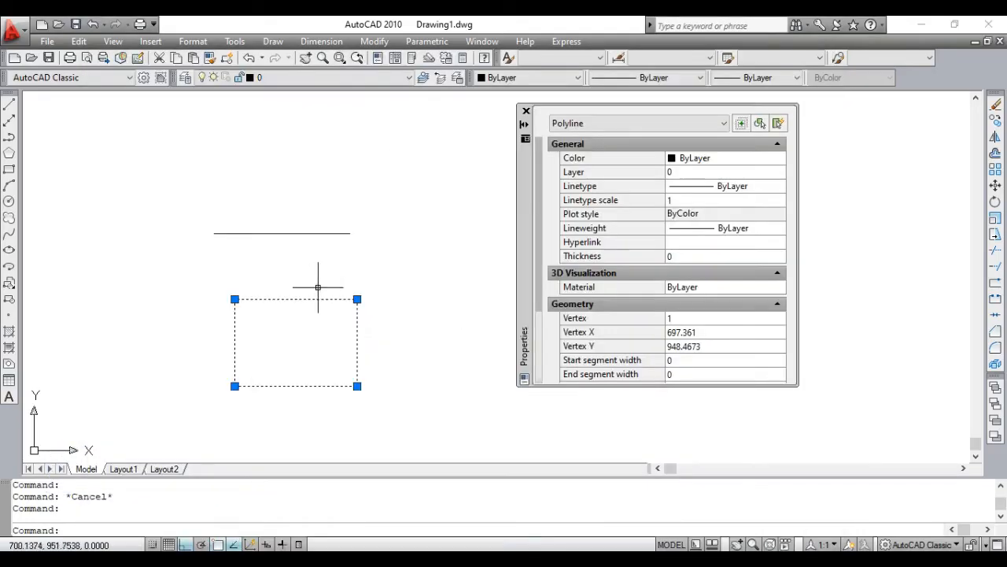
Return to the drawing, select the rectangle repeatedly to check that it acts as a single object, and clear the selection
key("Escape")
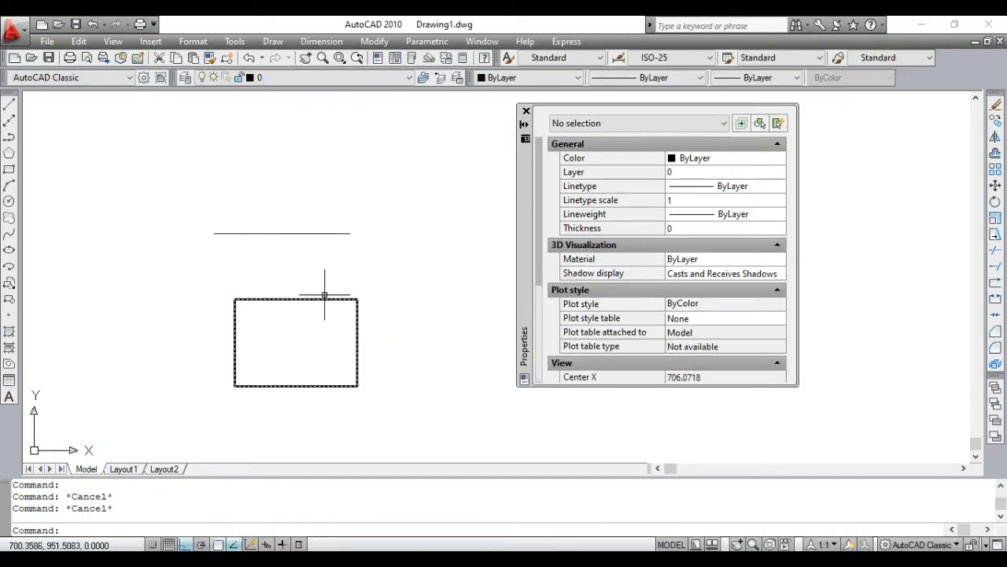
left_click(321, 299)
key("Escape")
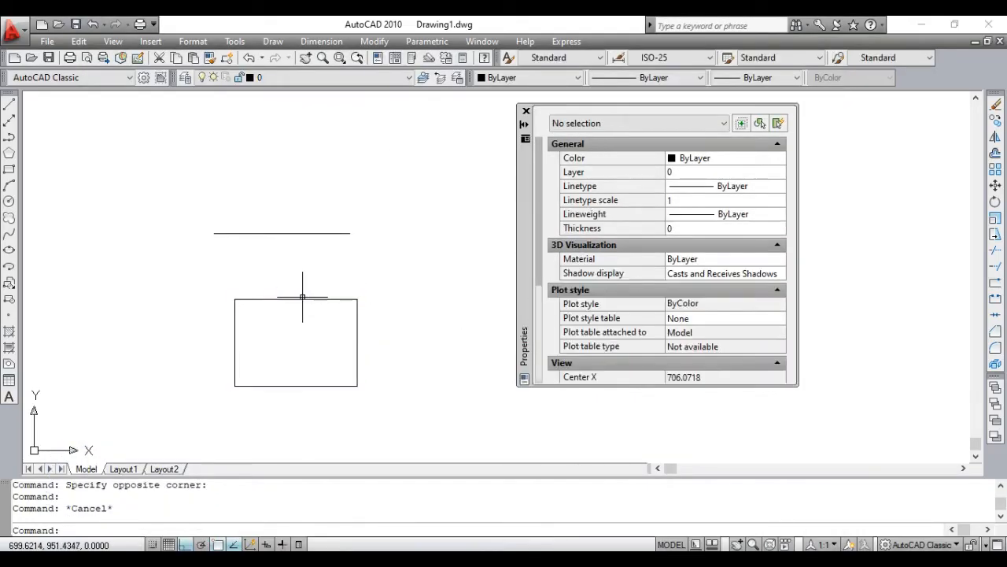
left_click(292, 299)
key("Escape")
left_click(294, 299)
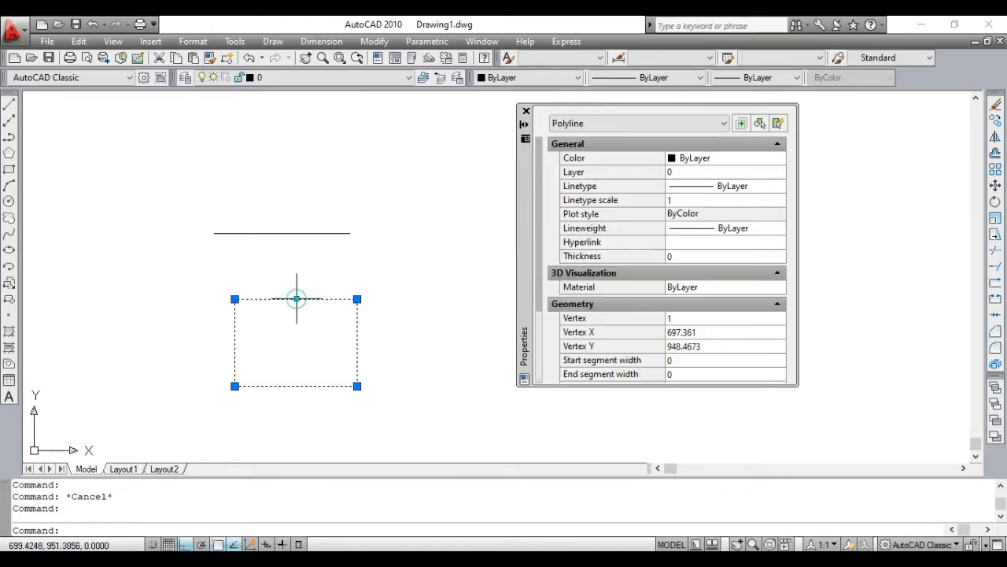
key("Escape")
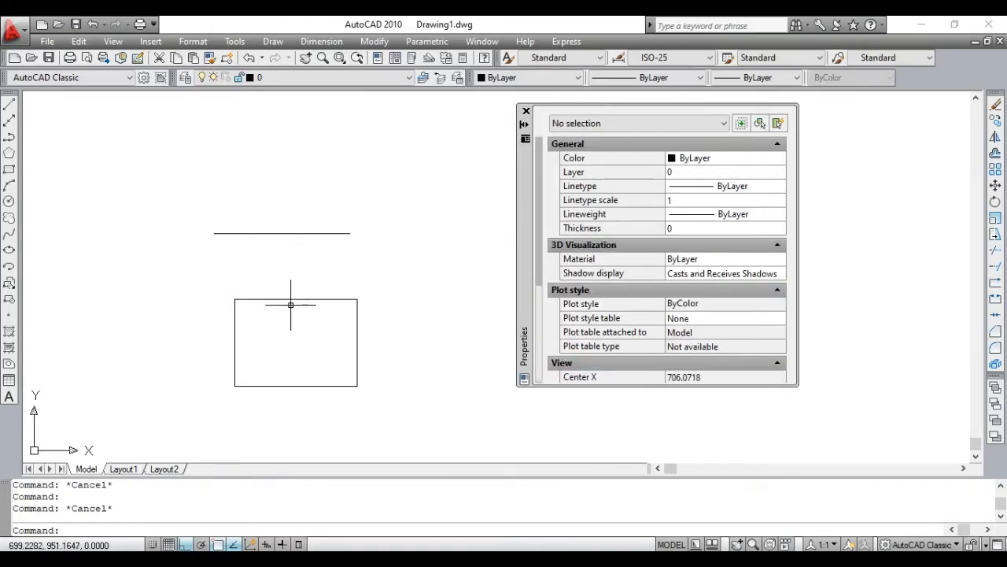
left_click(290, 299)
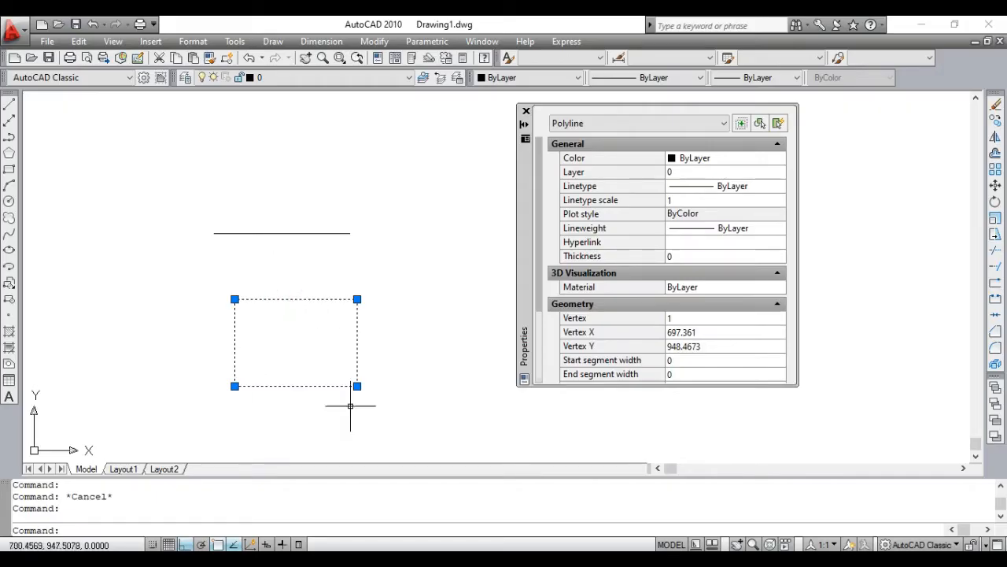
key("Escape")
key("Escape")
key("Escape")
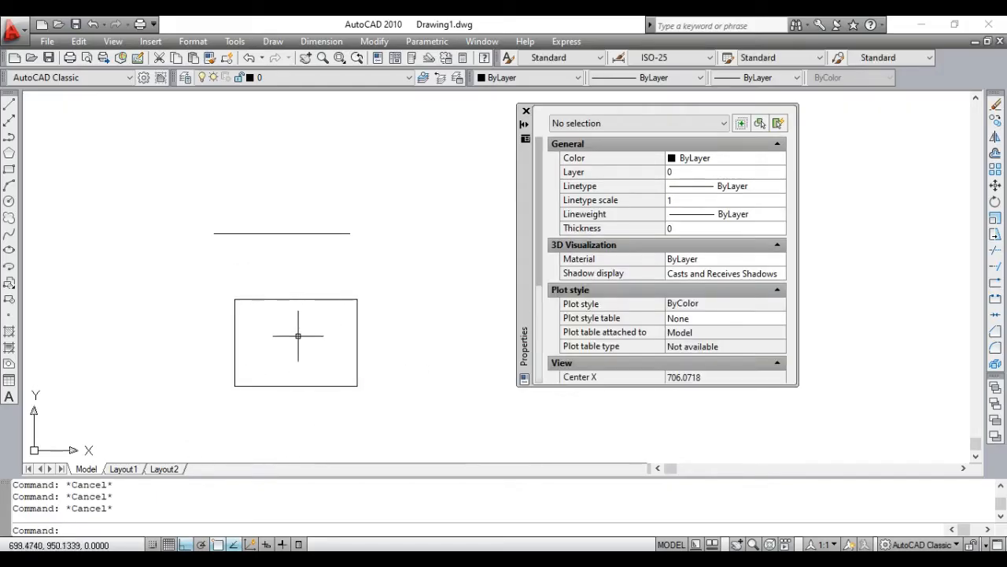
Explode the rectangle into separate lines
type("x")
key("Return")
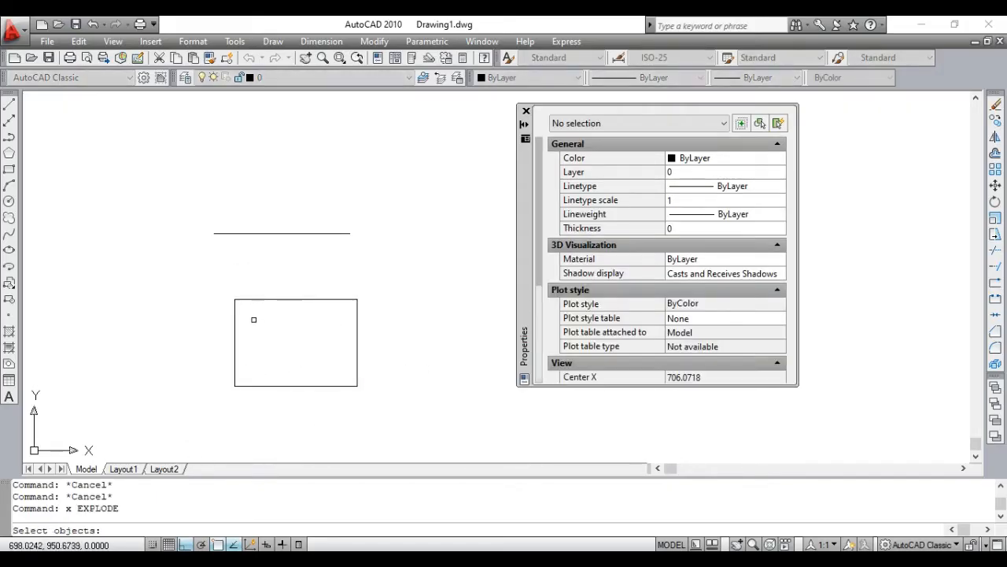
left_click(235, 306)
key("Return")
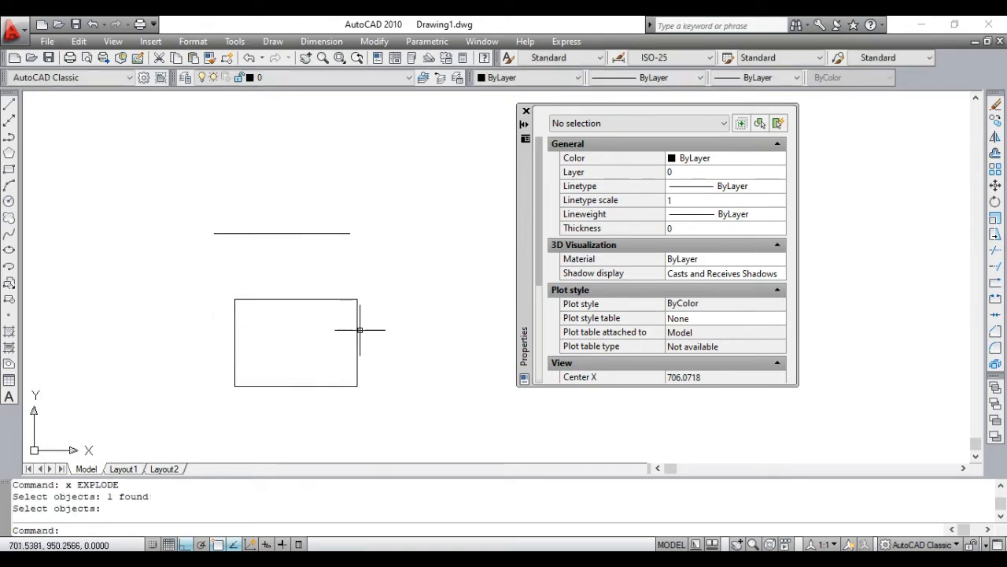
Inspect the object type of the exploded rectangle's upper, right and lower sides one by one, and clear the selection
left_click(336, 299)
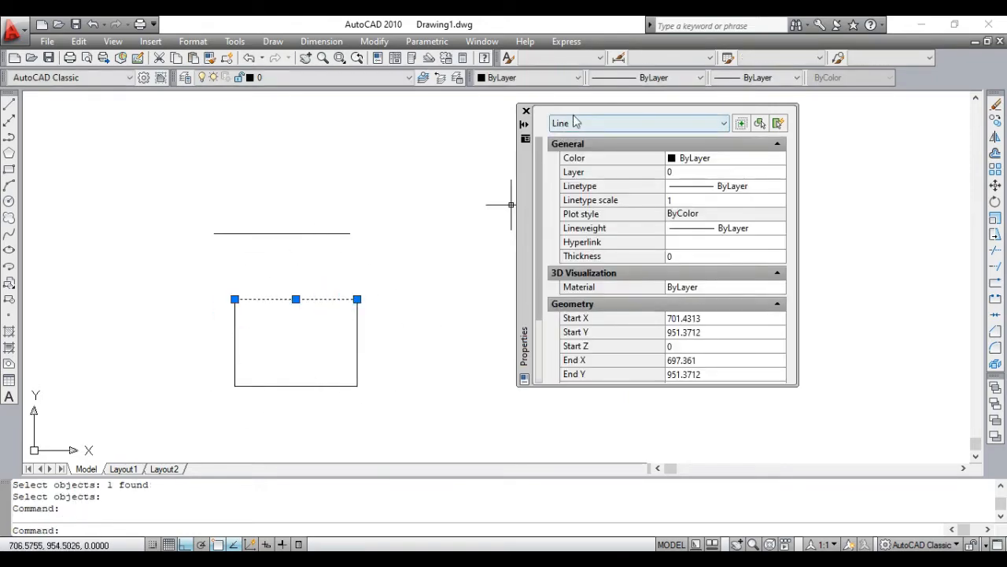
key("Escape")
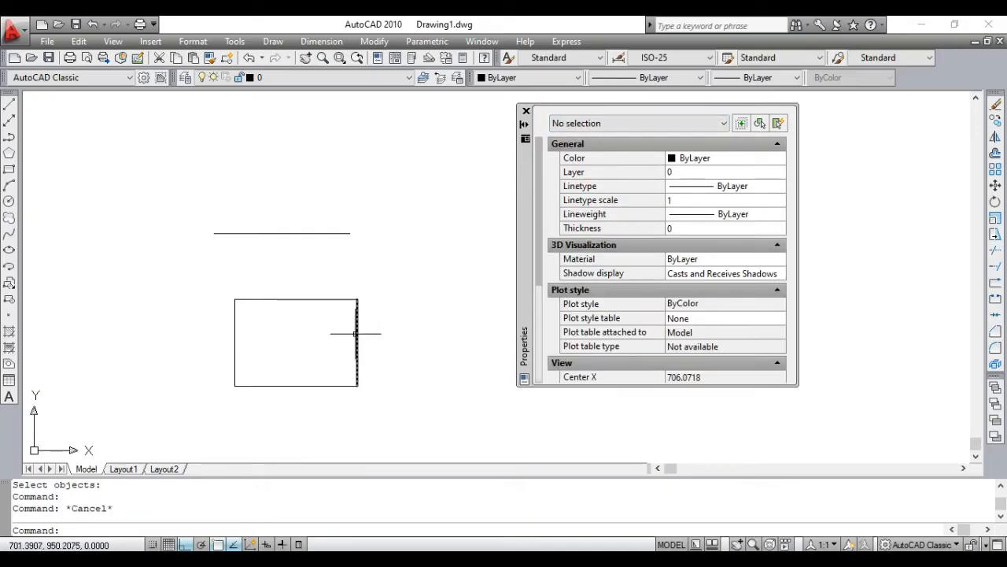
left_click(357, 323)
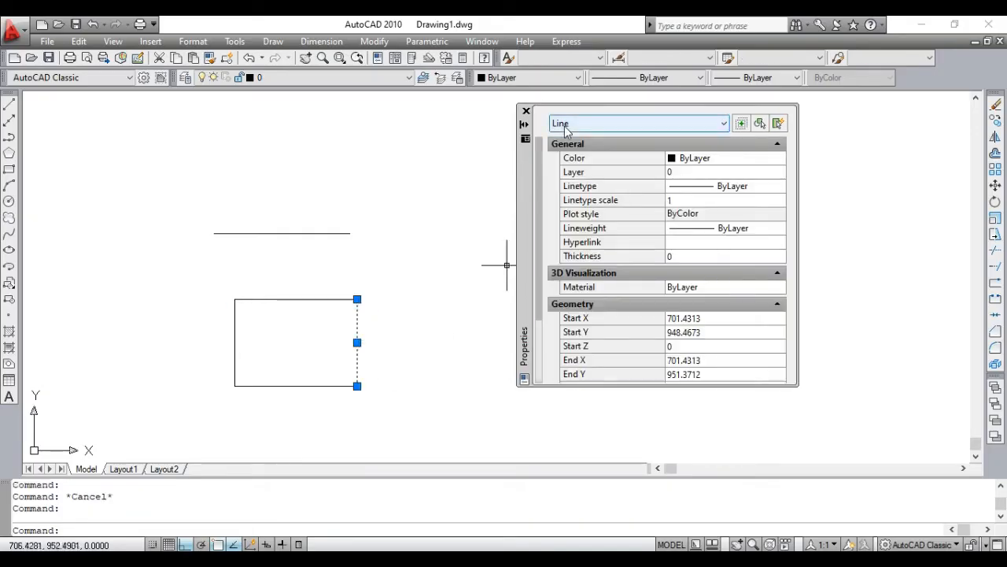
key("Escape")
left_click(357, 328)
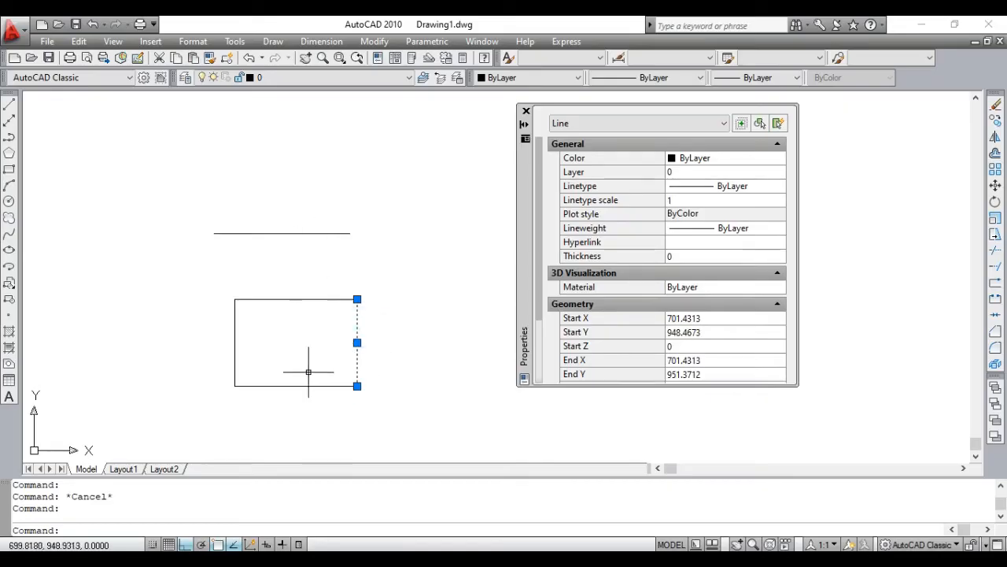
key("Escape")
left_click(304, 385)
key("Escape")
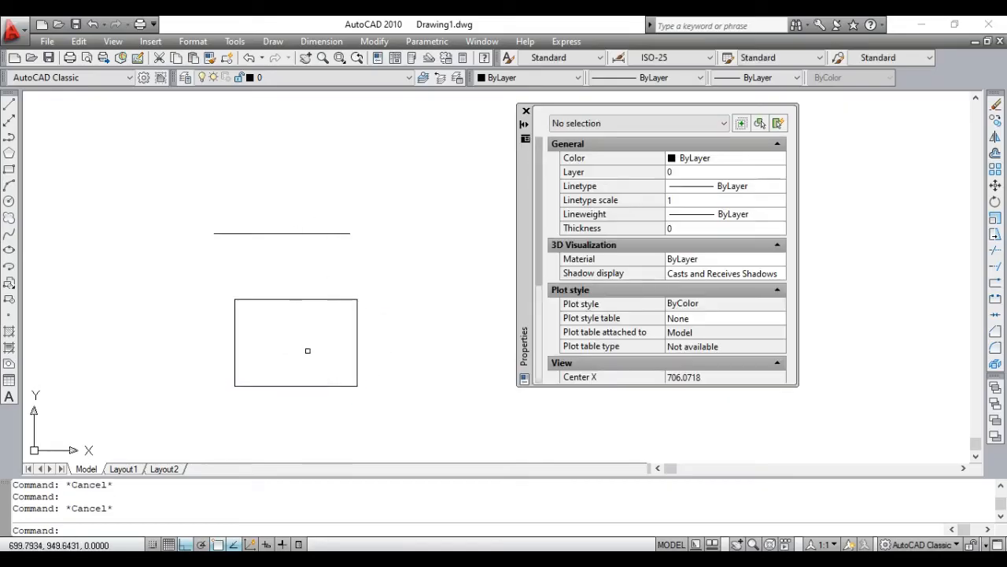
Undo the rectangle's explode, inspect the rectangle's object type in its properties, and clear the selection
key("ctrl+z")
key("Escape")
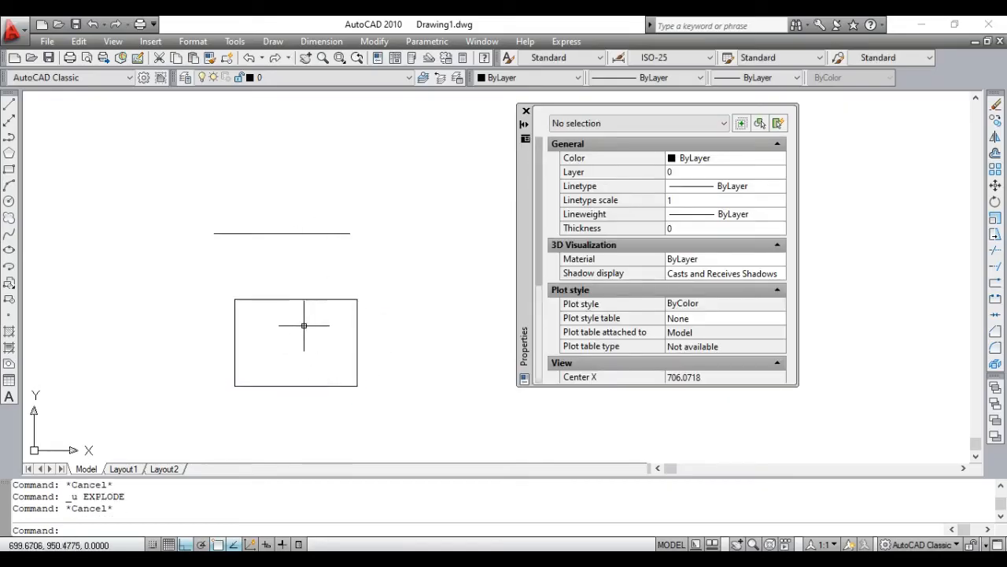
left_click(287, 299)
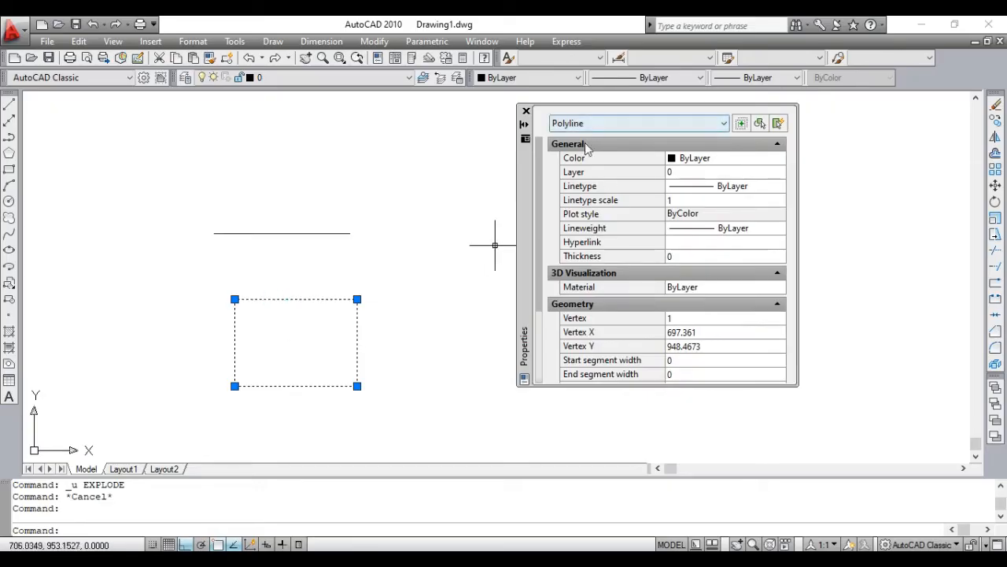
key("Escape")
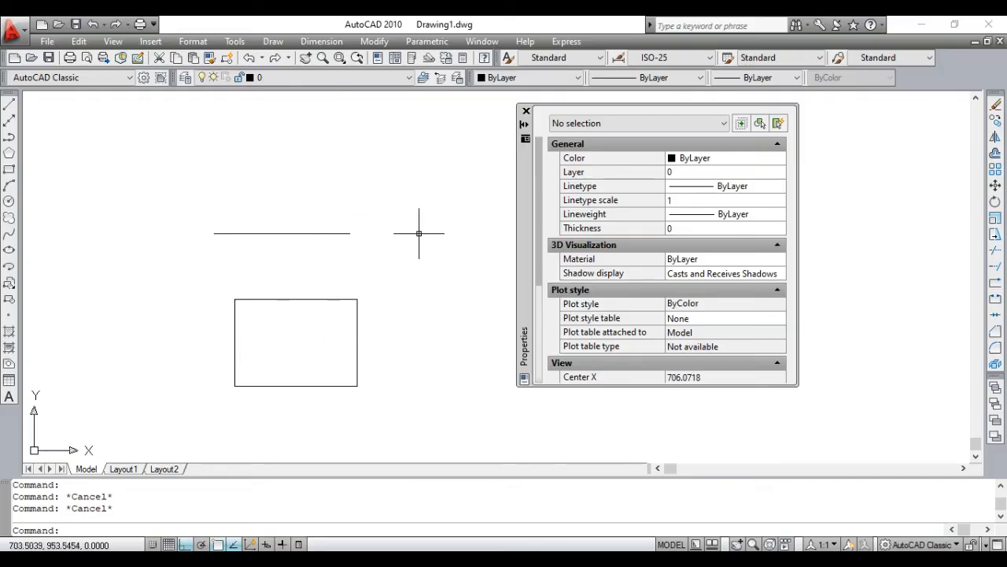
Read the Help procedure "To draw a rectangle" and return to the drawing
key("F1")
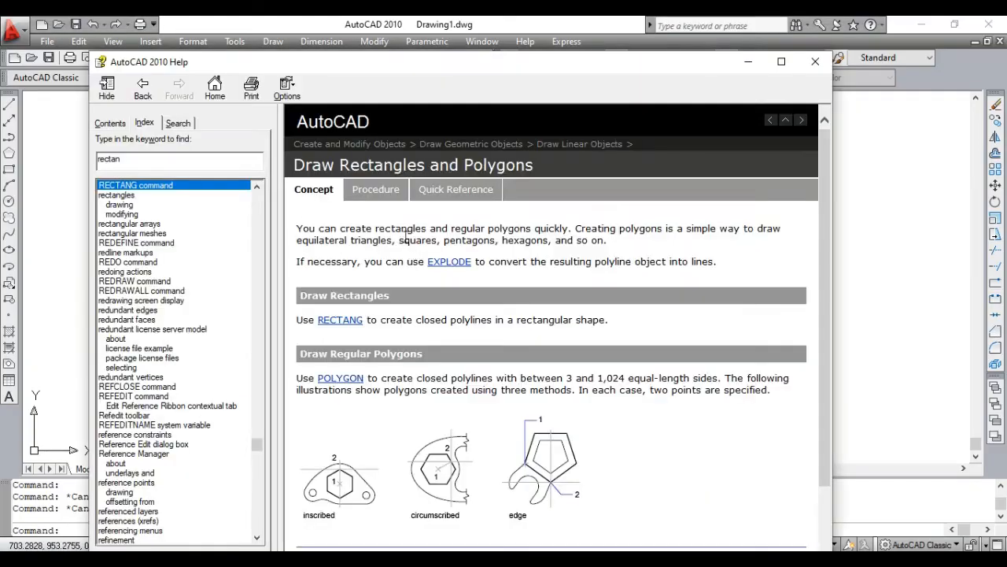
left_click(435, 194)
left_click(398, 197)
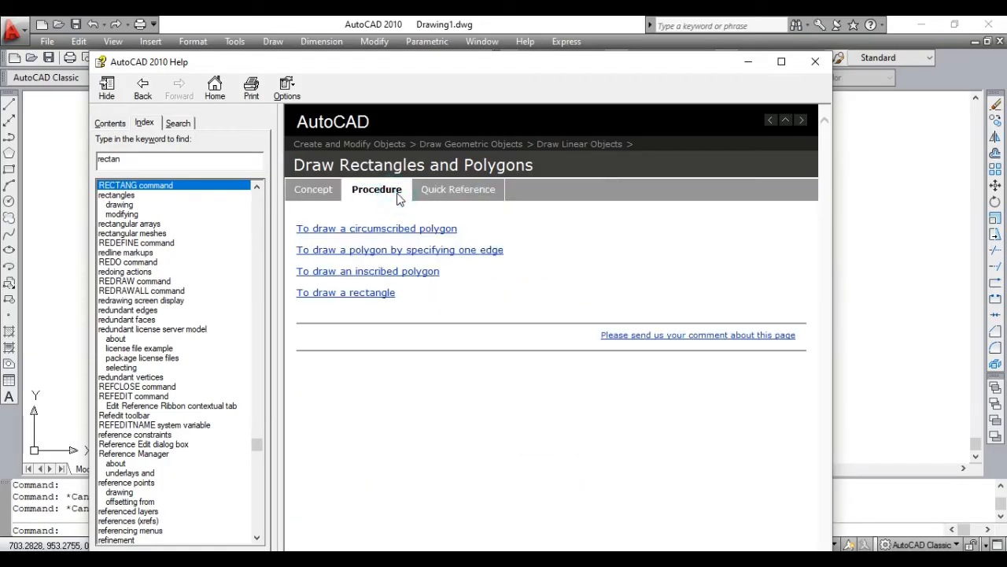
left_click(370, 294)
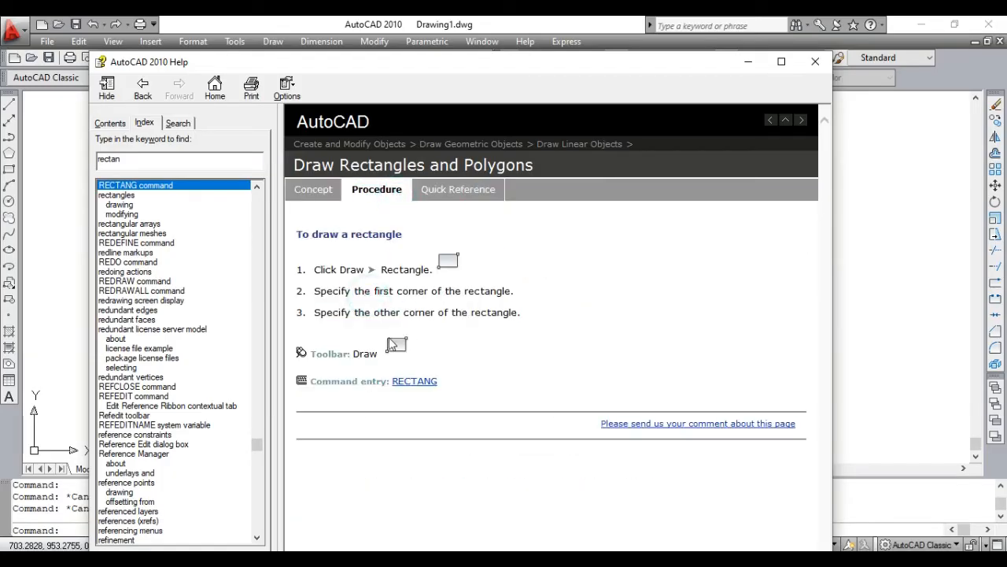
key("alt+Tab")
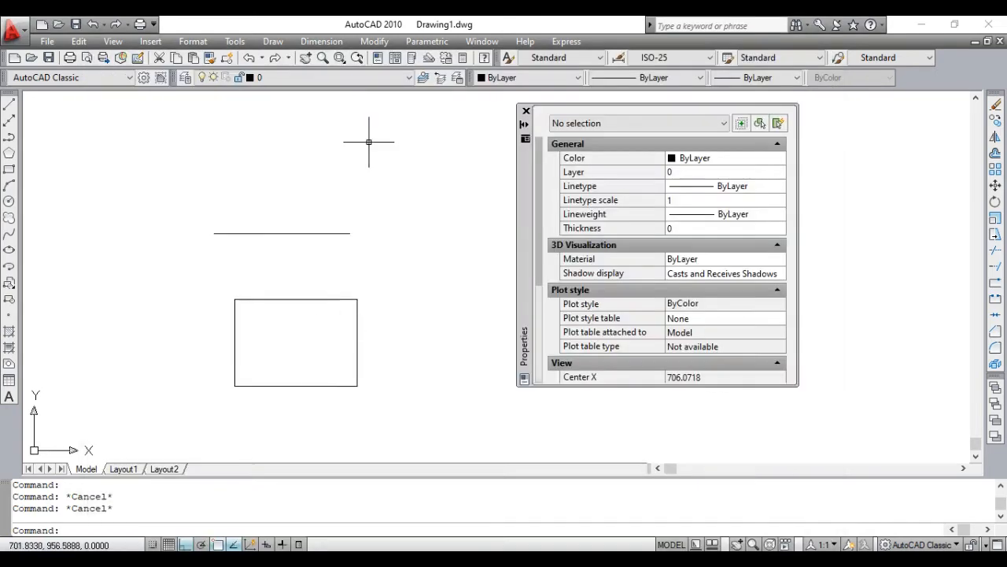
Start a rectangle beside the existing one and use the Dimensions option to set length 5 and width 10
left_click(273, 41)
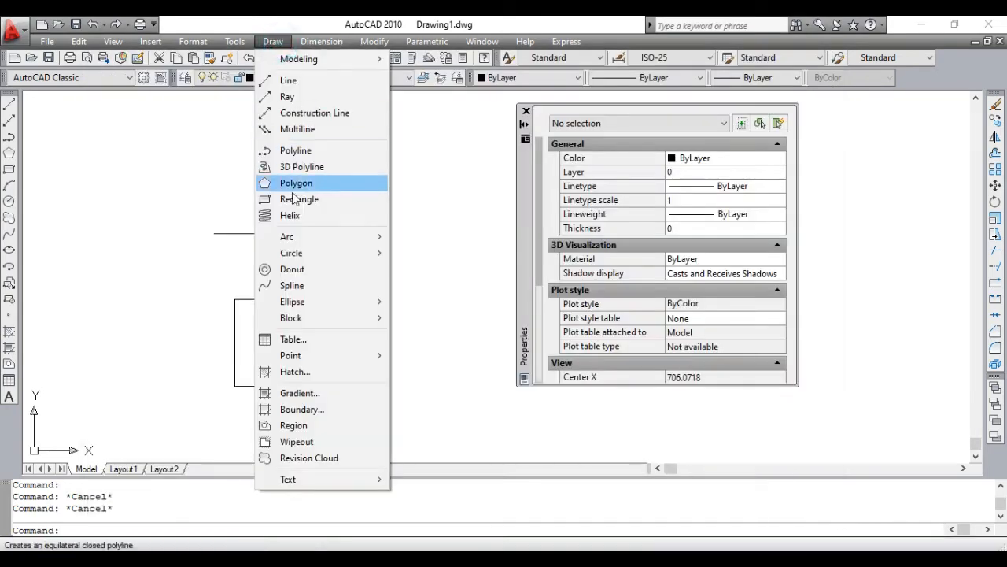
left_click(291, 198)
mouse_move(375, 296)
middle_mouse_down()
mouse_move(237, 299)
mouse_move(221, 314)
middle_mouse_up()
type("rec")
key("Return")
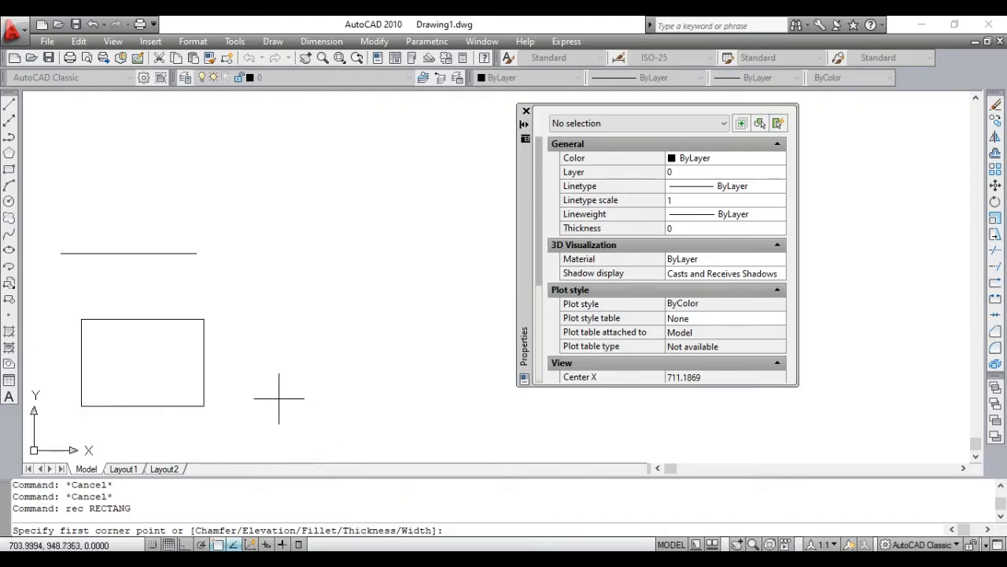
left_click(275, 400)
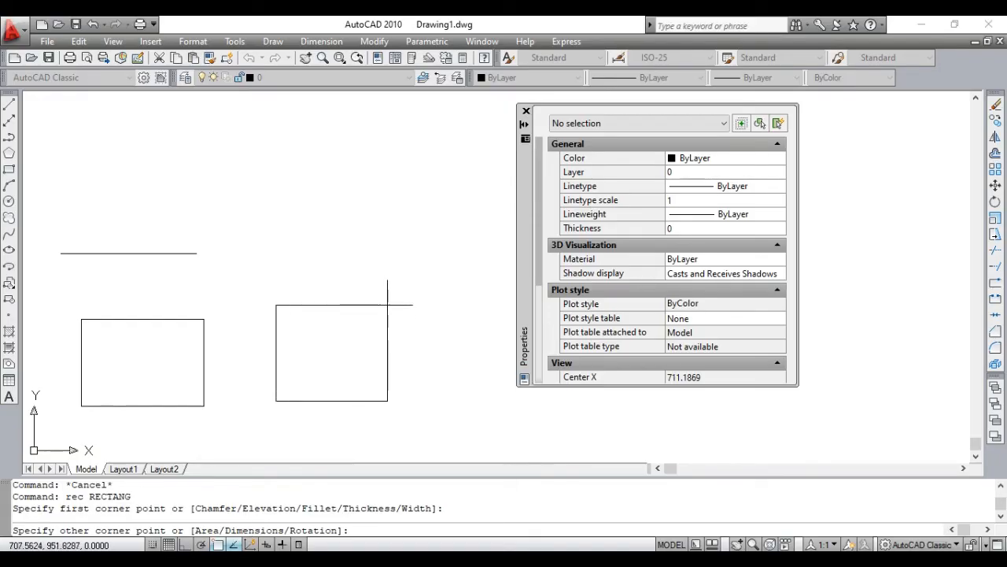
key("Return")
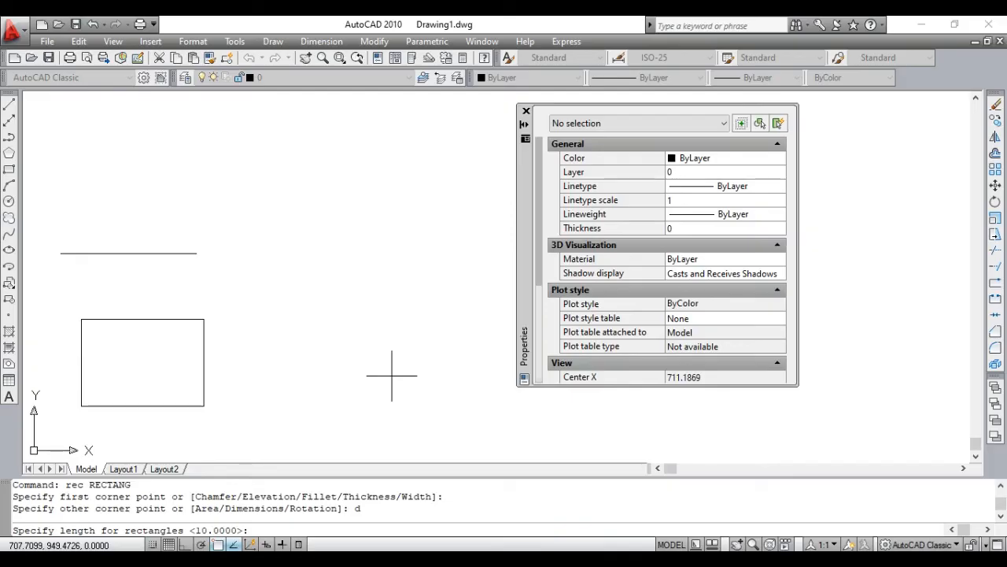
type("5")
key("Return")
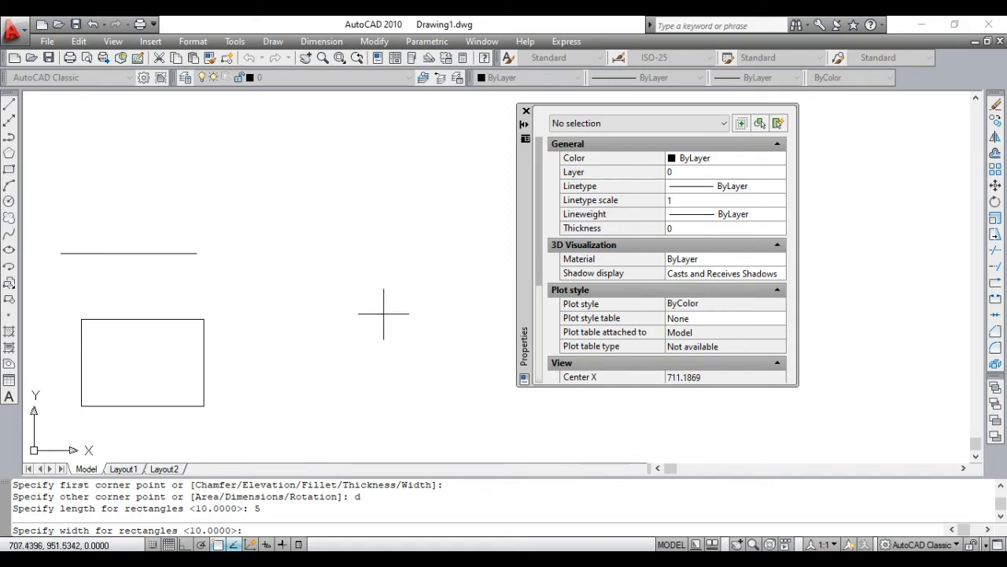
type("10")
key("Return")
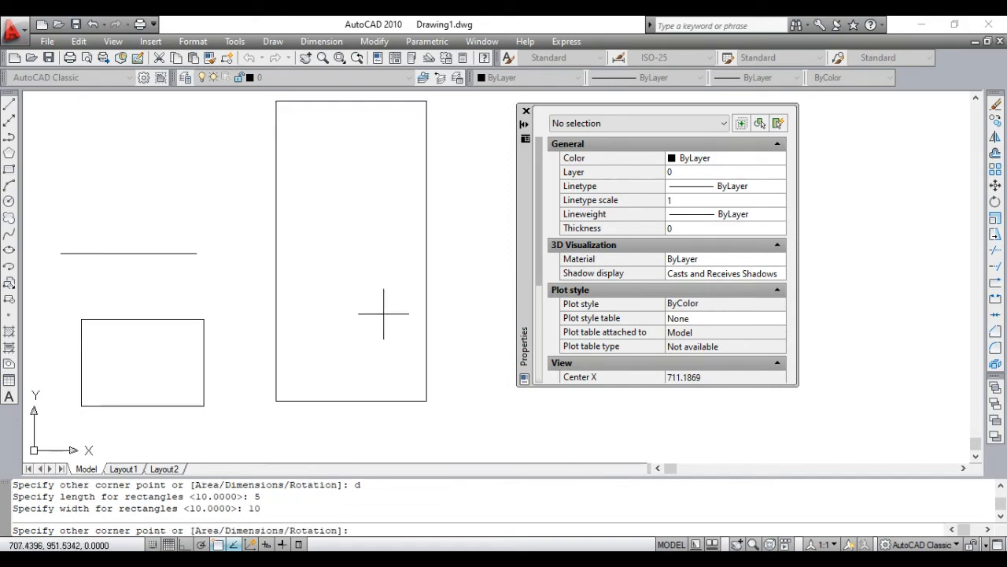
Place the 5 by 10 rectangle up and to the right of its first corner
middle_click_drag(384, 313, 342, 322)
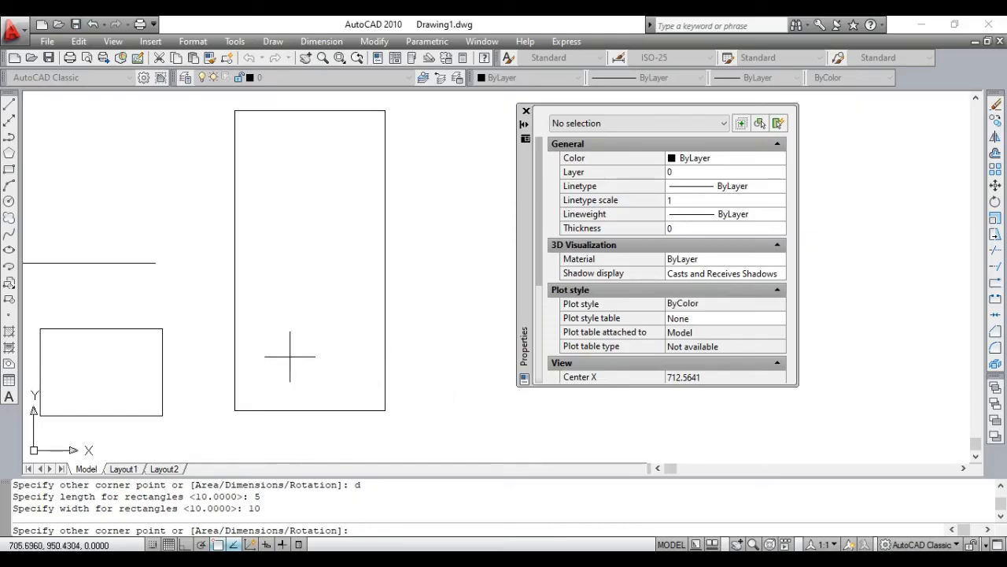
scroll(289, 356, "down", 1)
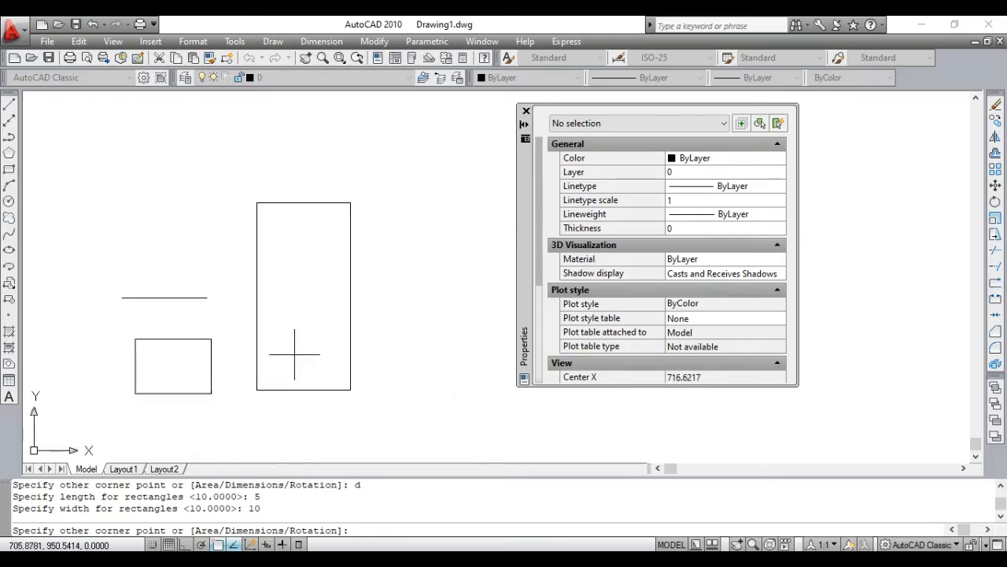
middle_click_drag(292, 421, 304, 318)
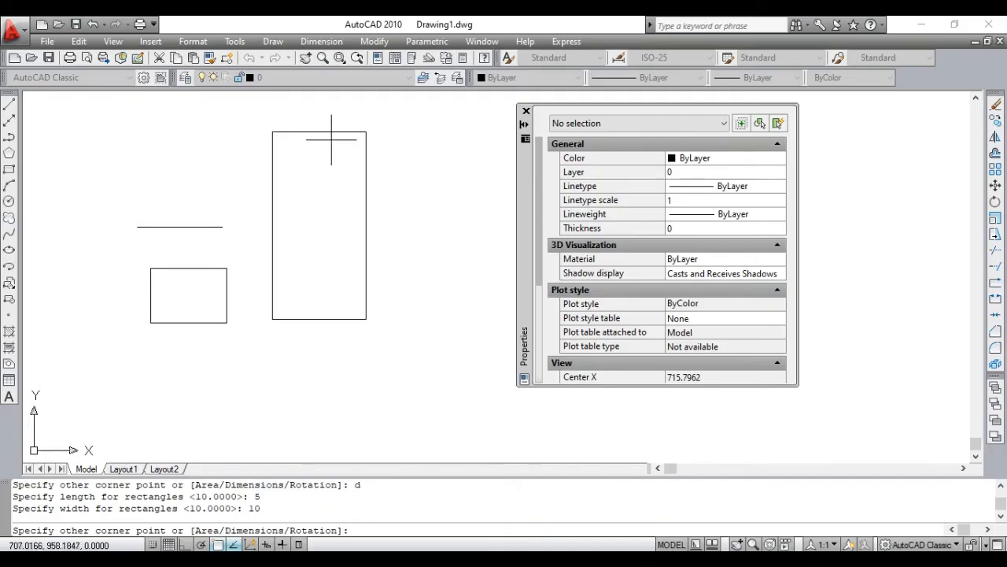
scroll(334, 140, "down", 4)
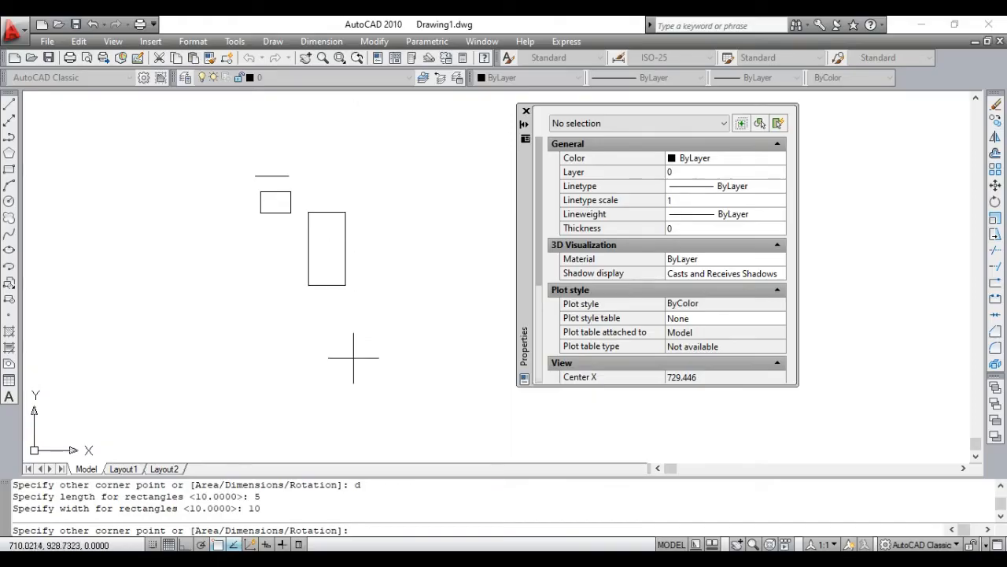
left_click(359, 132)
middle_click_drag(373, 237, 397, 406)
scroll(367, 325, "up", 5)
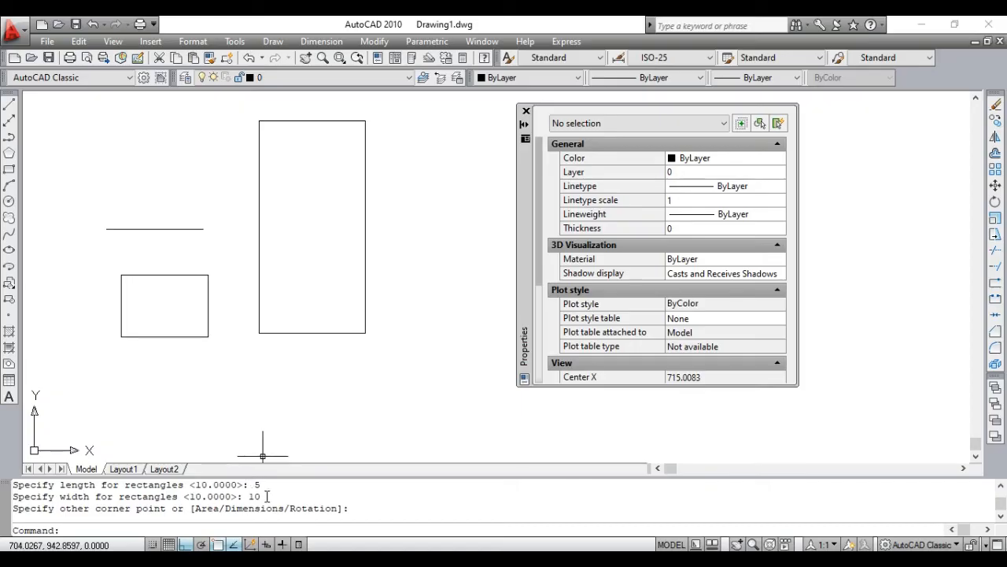
Review the length and width entries of the RECTANG command in the command history, and close the history
key("F2")
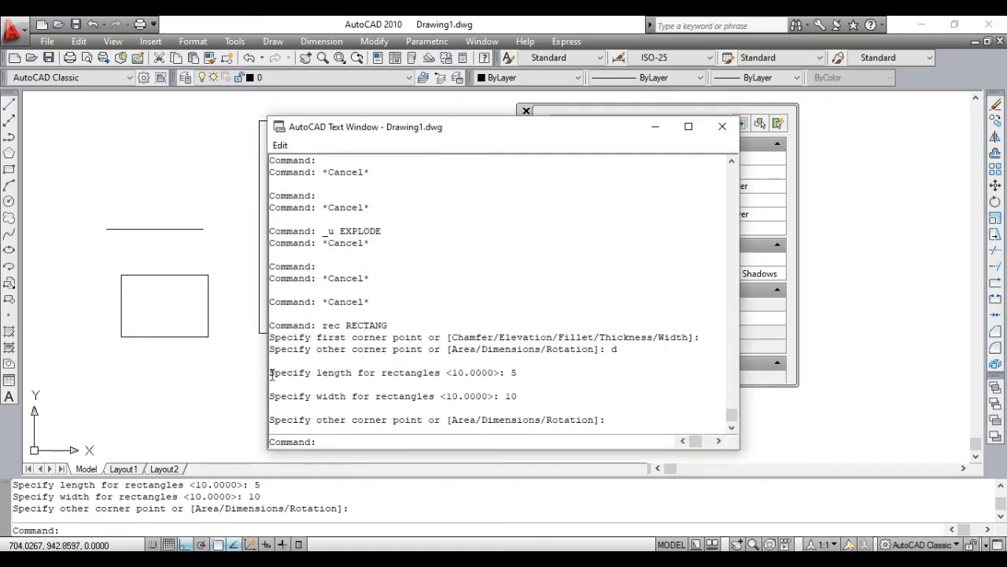
left_click_drag(481, 350, 504, 397)
left_click(496, 376)
mouse_move(457, 129)
left_mouse_down()
mouse_move(654, 118)
mouse_move(636, 112)
left_mouse_up()
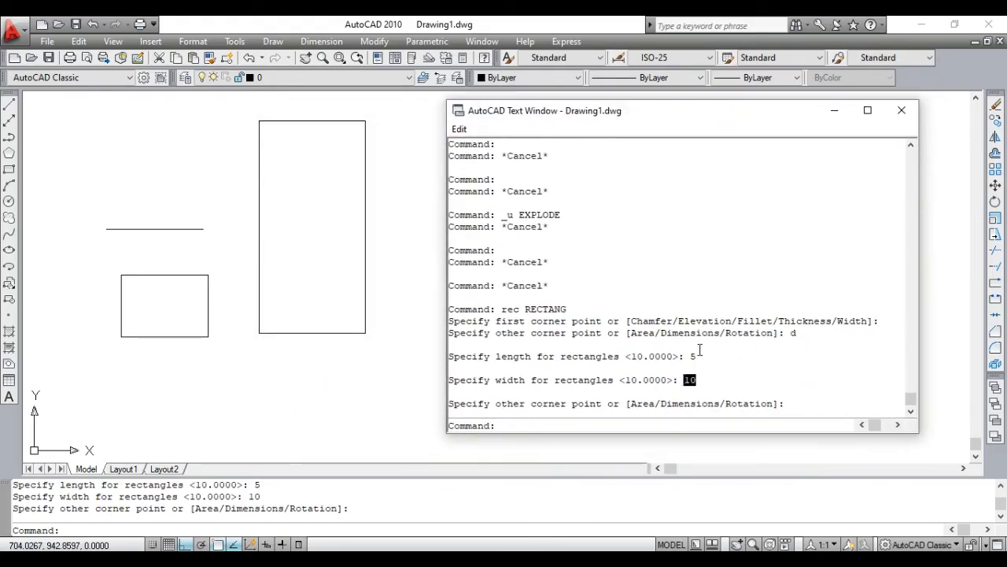
left_click_drag(699, 351, 692, 356)
left_click_drag(699, 381, 684, 381)
key("F2")
Draw another rectangle to the right of the 5 by 10 one, giving its opposite corner as @8,10
middle_click_drag(367, 351, 275, 383)
key("Escape")
key("Escape")
key("Escape")
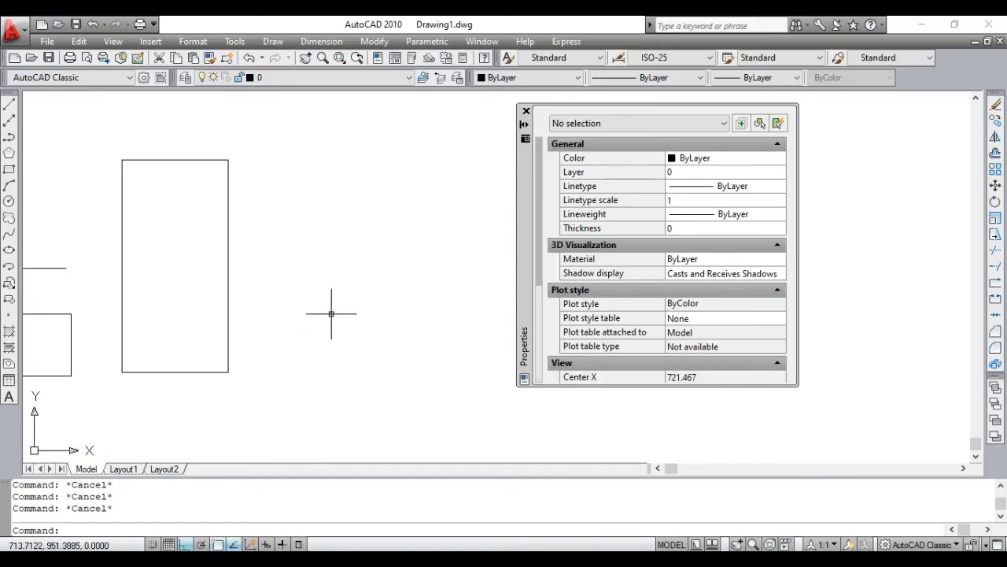
key("Return")
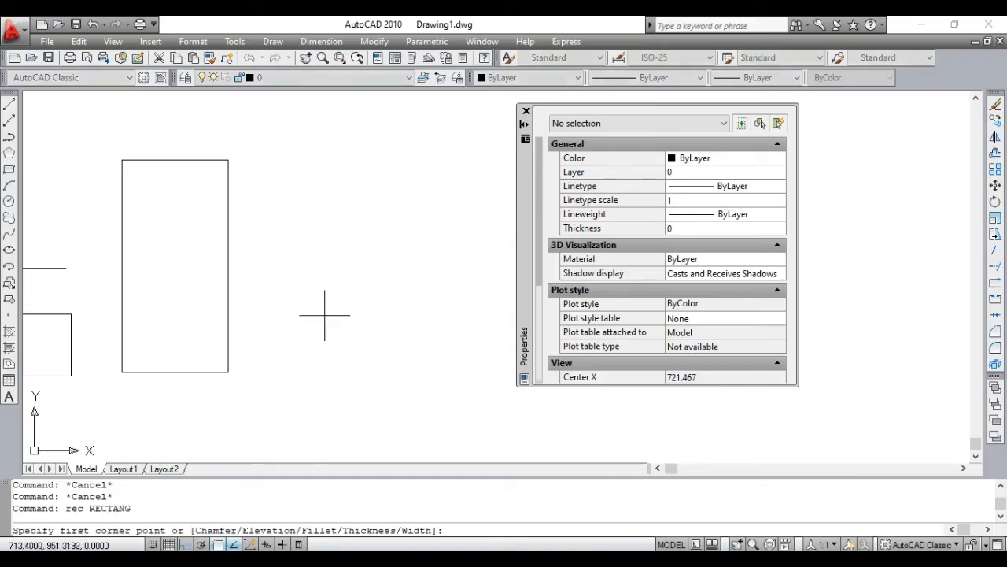
left_click(289, 373)
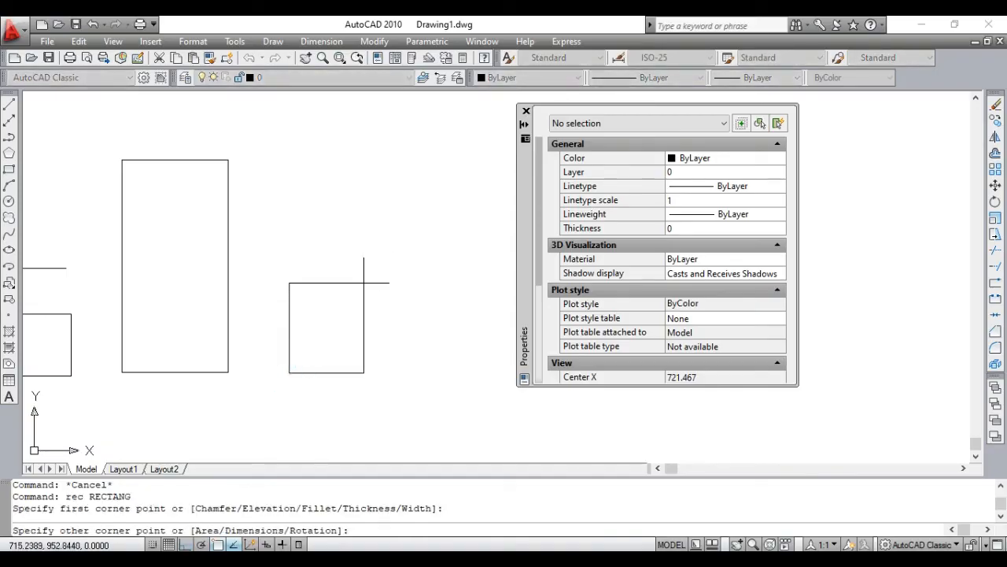
key("F8")
type("@8,")
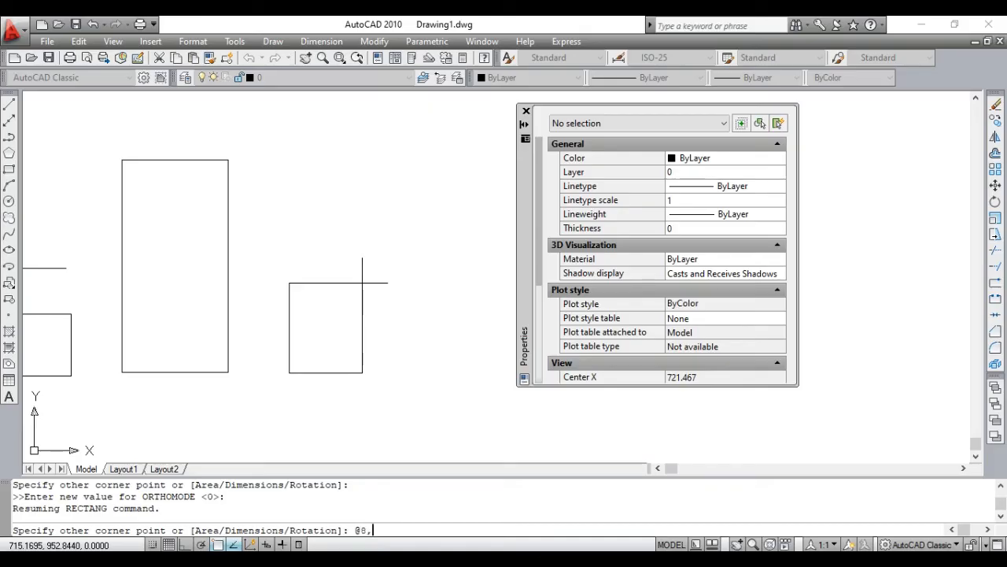
type("10")
key("Return")
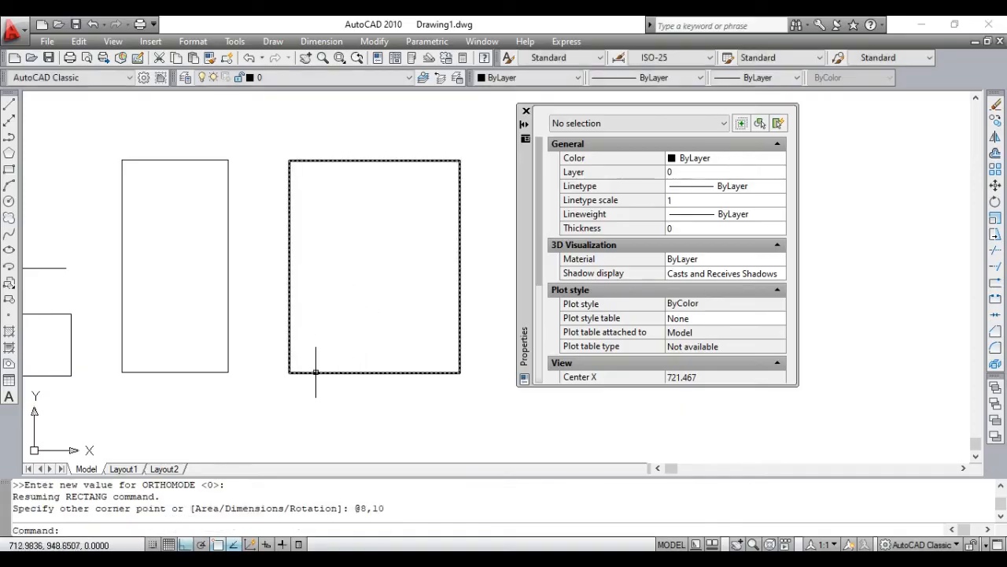
Add a linear dimension below the lower side of the 8 by 10 rectangle by selecting that side
middle_click_drag(359, 259, 295, 218)
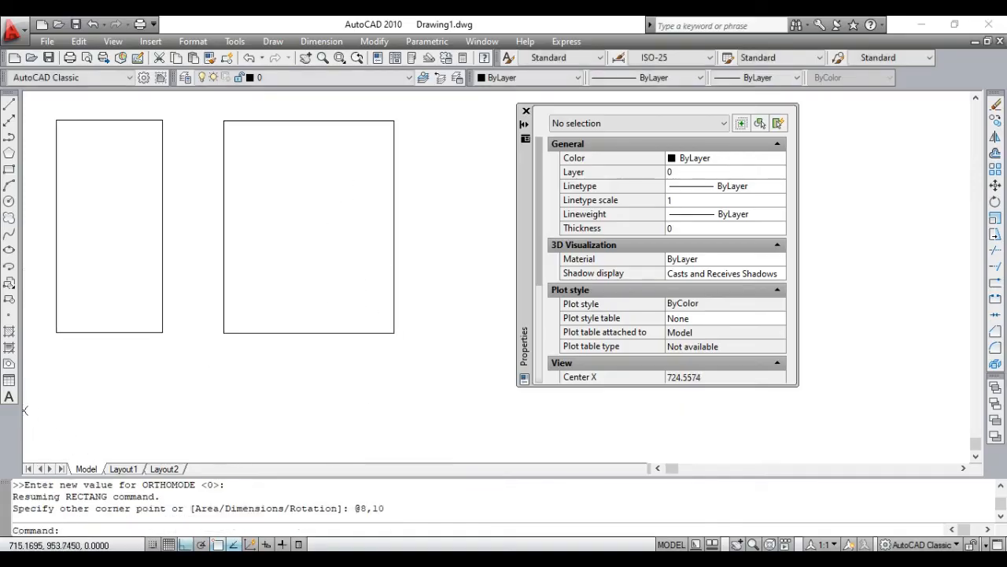
key("Escape")
key("Escape")
type("dli")
key("Return")
right_click(302, 225)
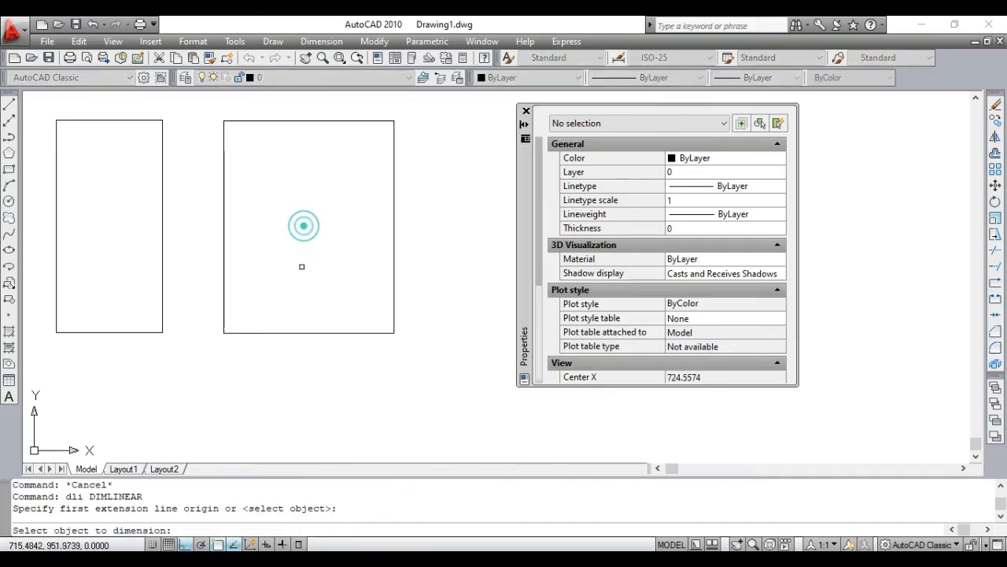
left_click(281, 333)
scroll(291, 390, "down", 2)
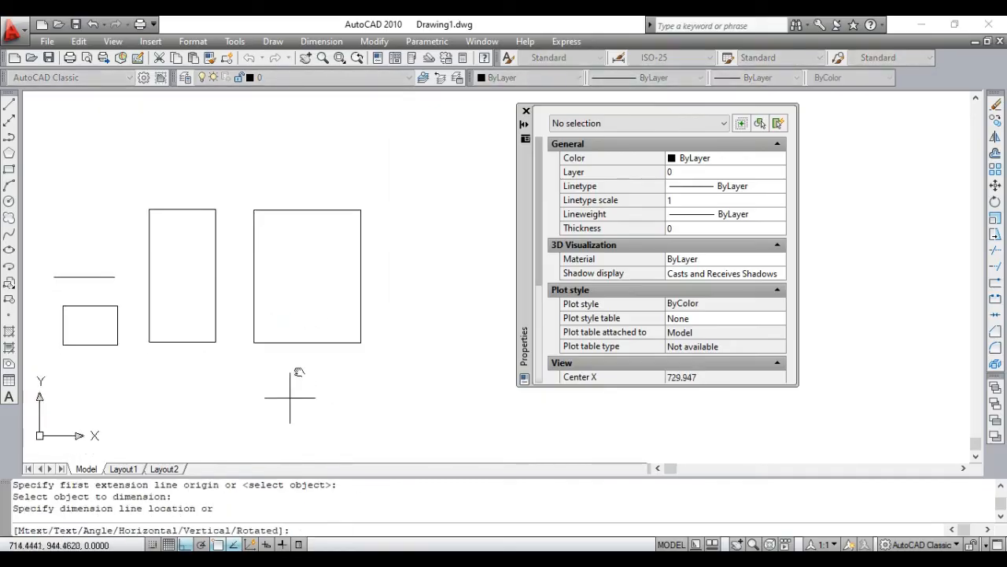
left_click(300, 405)
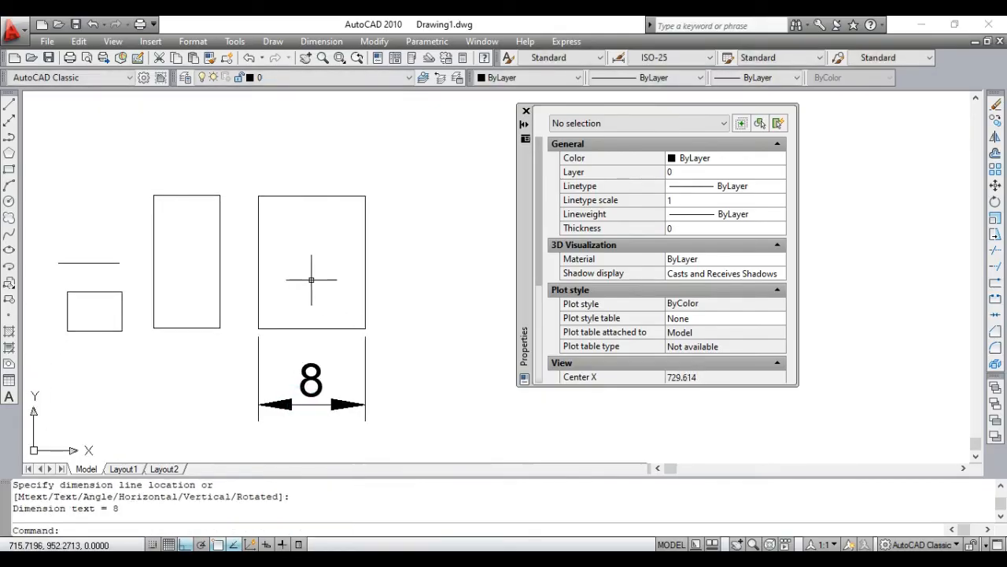
Set the overall scale of the ISO-25 dimension style to 0.3
type("d")
key("Return")
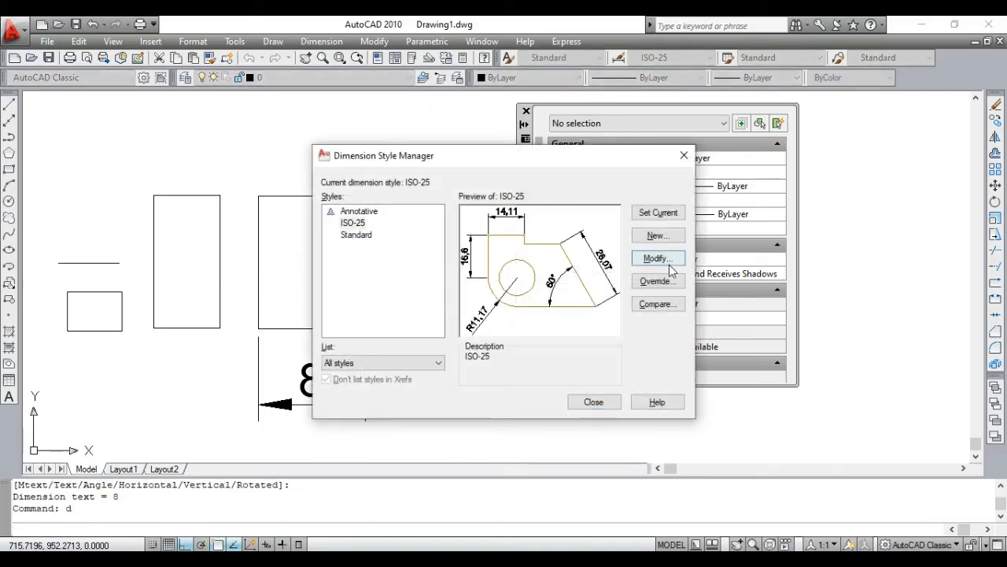
left_click(655, 258)
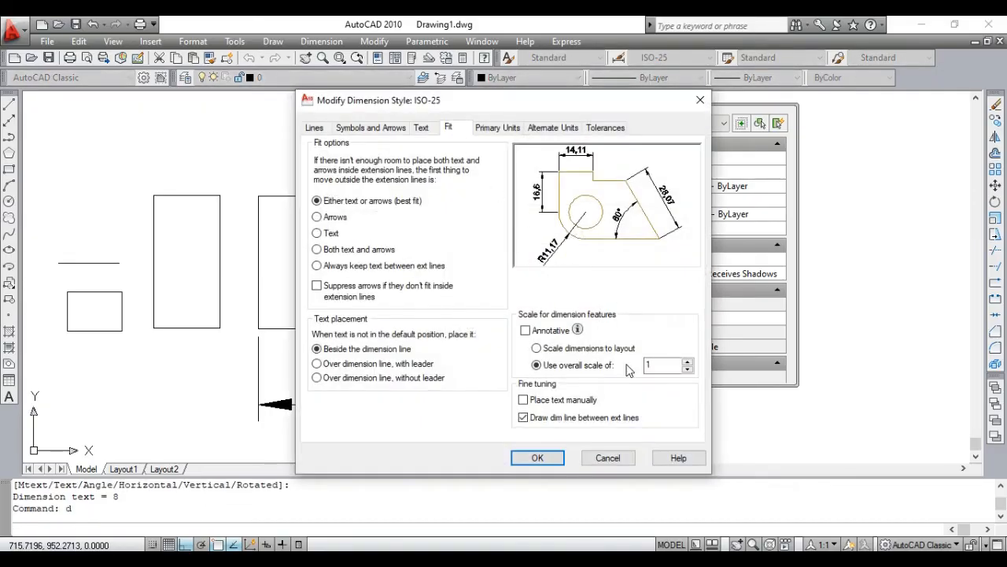
double_click(655, 364)
type("0.3")
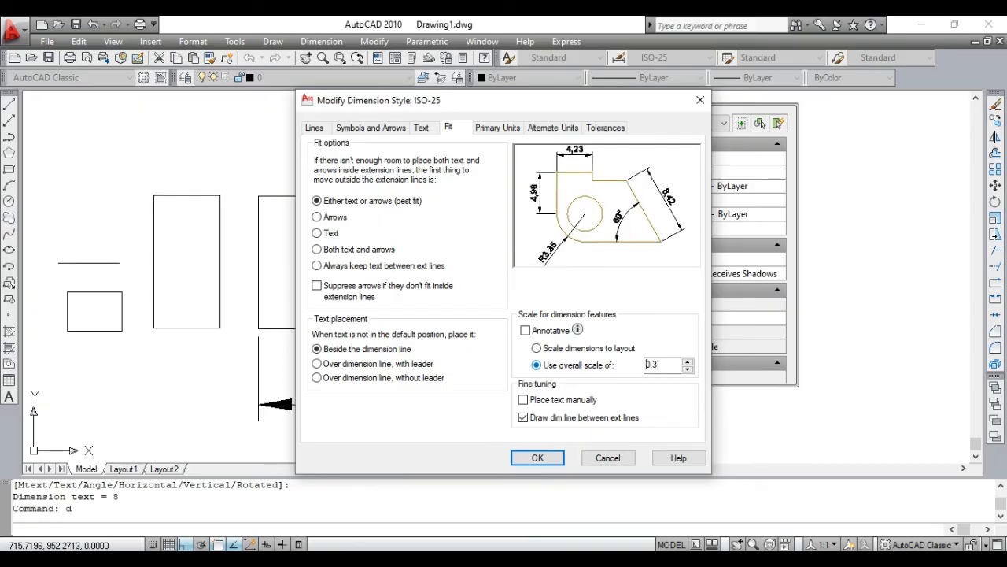
left_click(538, 458)
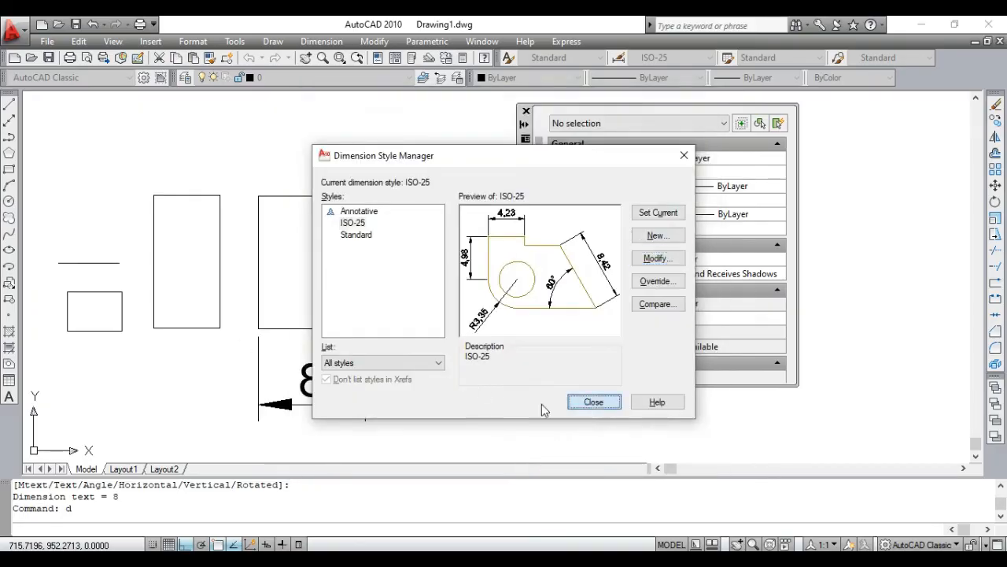
left_click(594, 401)
scroll(324, 391, "up", 2)
key("Return")
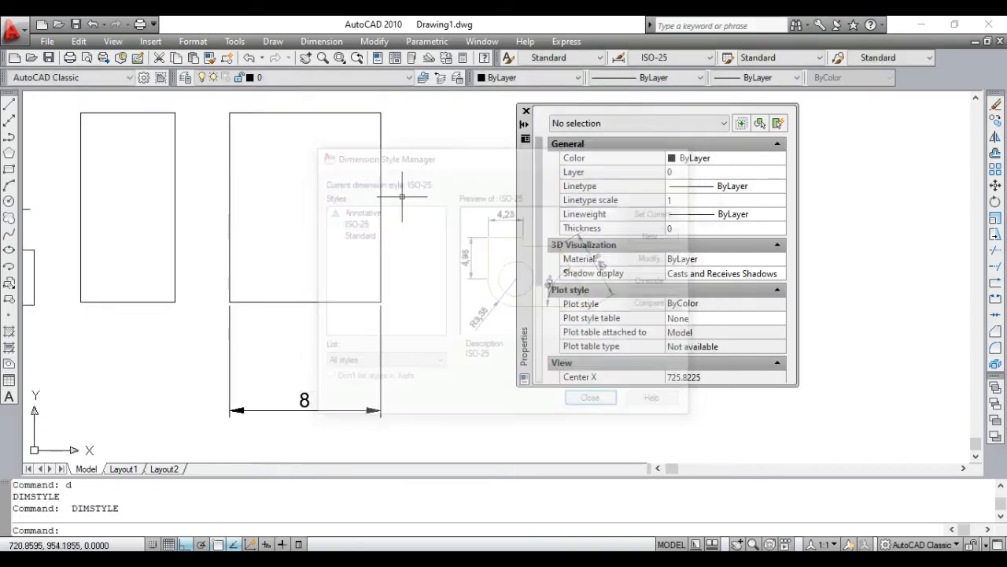
key("Escape")
key("Escape")
Add a vertical linear dimension to the right of the 8 by 10 rectangle by selecting its right side
type("dli")
key("Return")
key("Return")
left_click(384, 181)
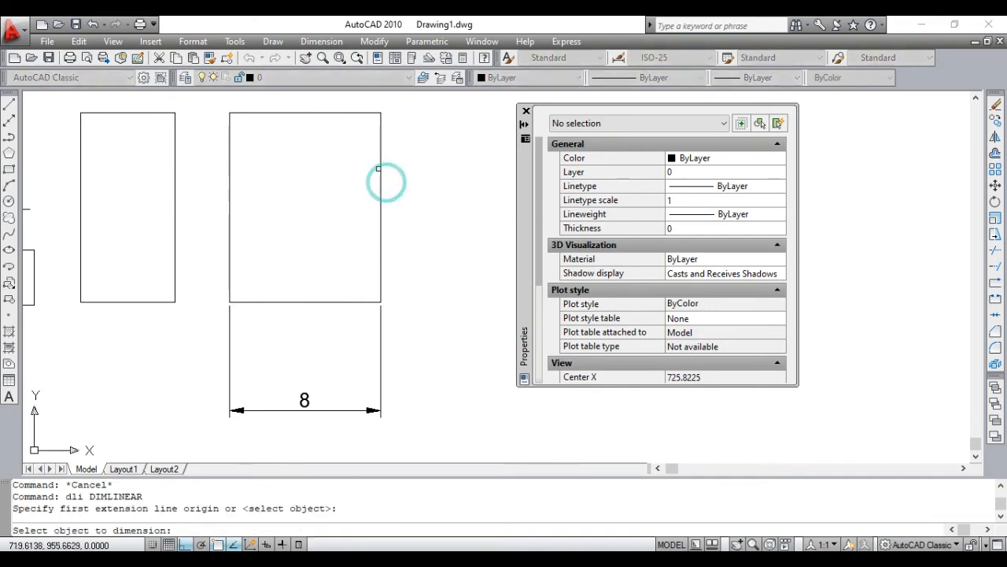
left_click(432, 176)
Add a linear dimension below the 5 by 10 rectangle by selecting its lower side
middle_click_drag(193, 307, 328, 281)
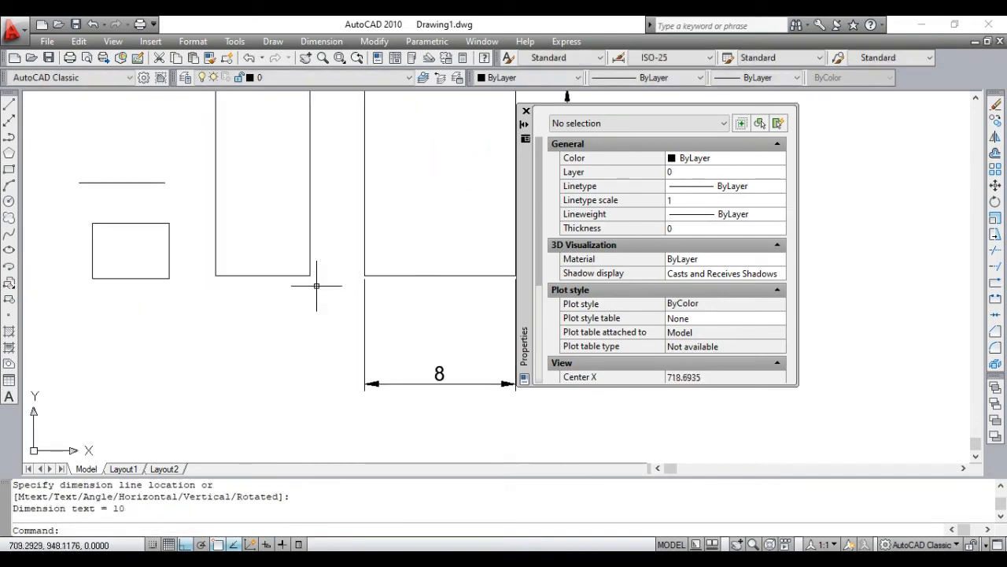
key("Return")
key("Return")
left_click(266, 307)
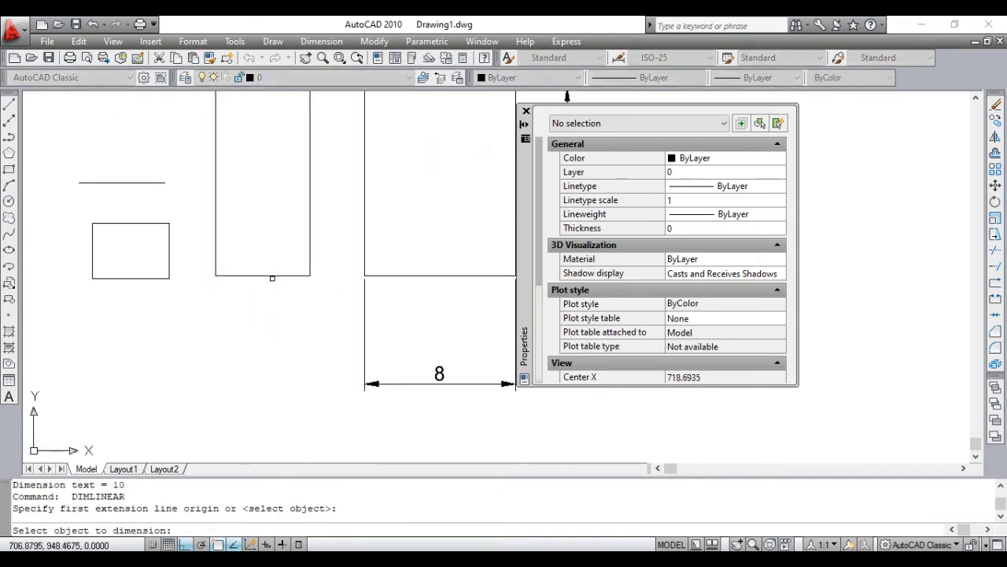
left_click(271, 277)
left_click(310, 365)
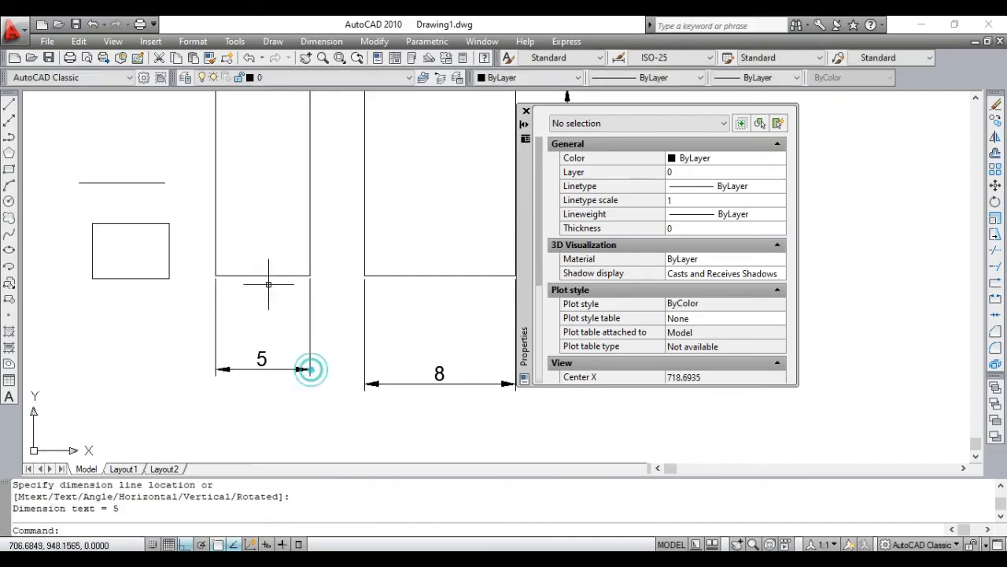
Add a vertical linear dimension to the left of the 5 by 10 rectangle by selecting its left side
middle_click_drag(273, 290, 350, 337)
key("Return")
key("Return")
left_click(292, 233)
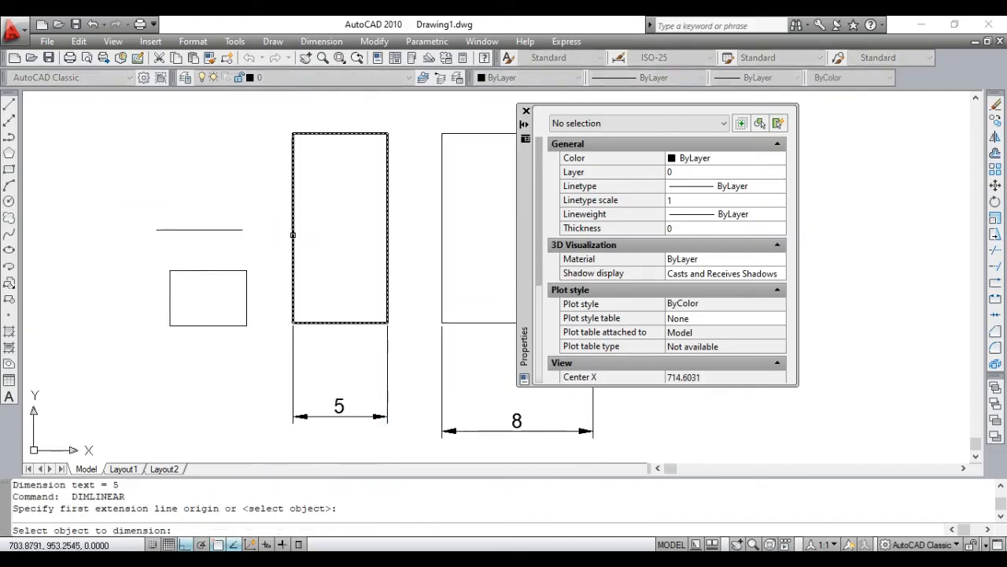
left_click(263, 227)
scroll(299, 299, "down", 2)
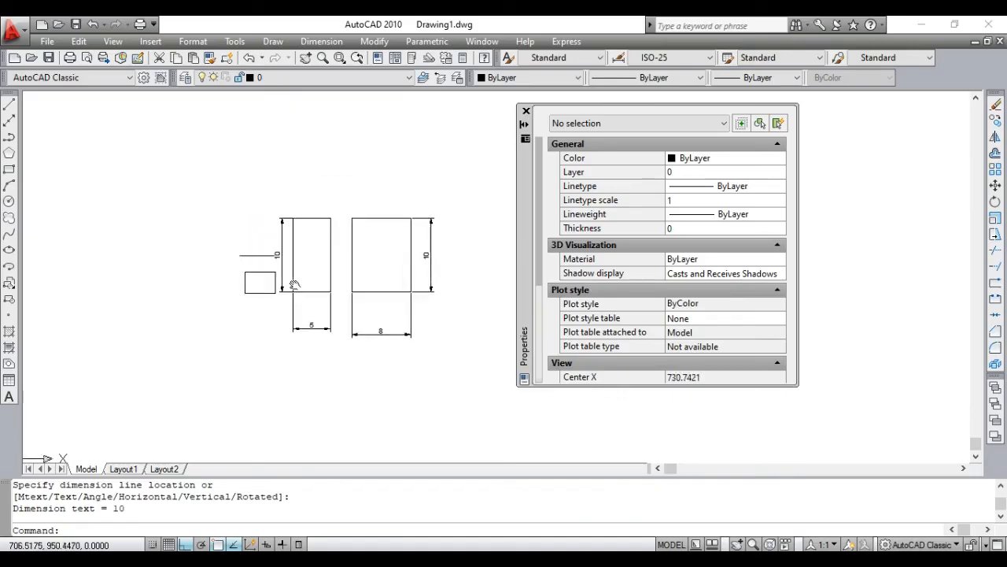
scroll(299, 300, "up", 1)
scroll(299, 300, "up", 1)
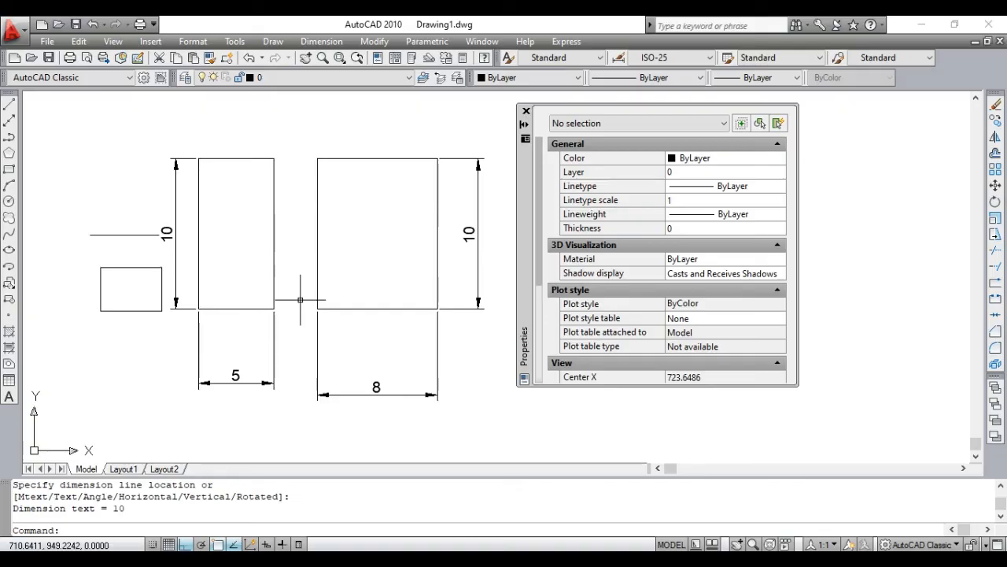
middle_click_drag(393, 276, 353, 310)
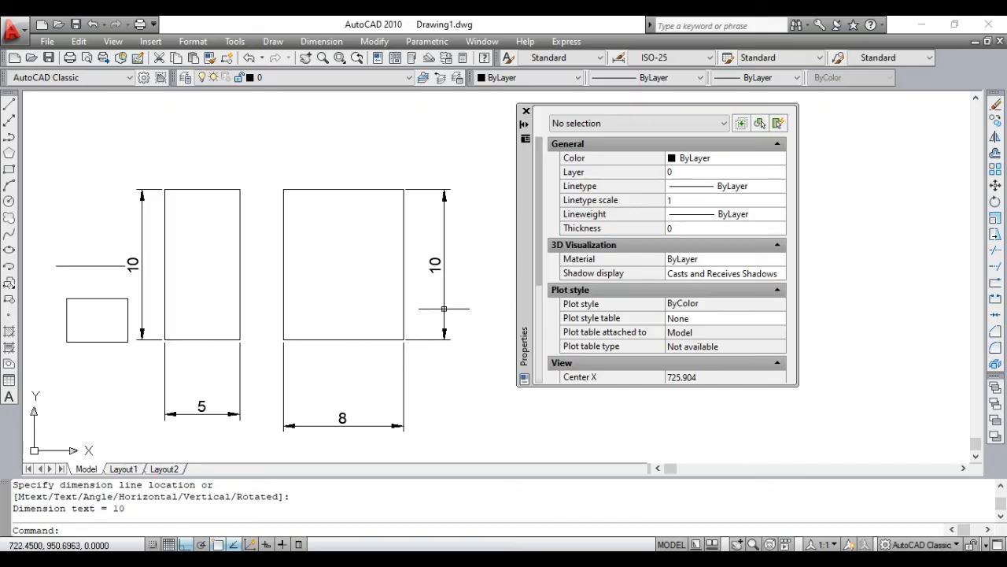
middle_click_drag(440, 311, 405, 311)
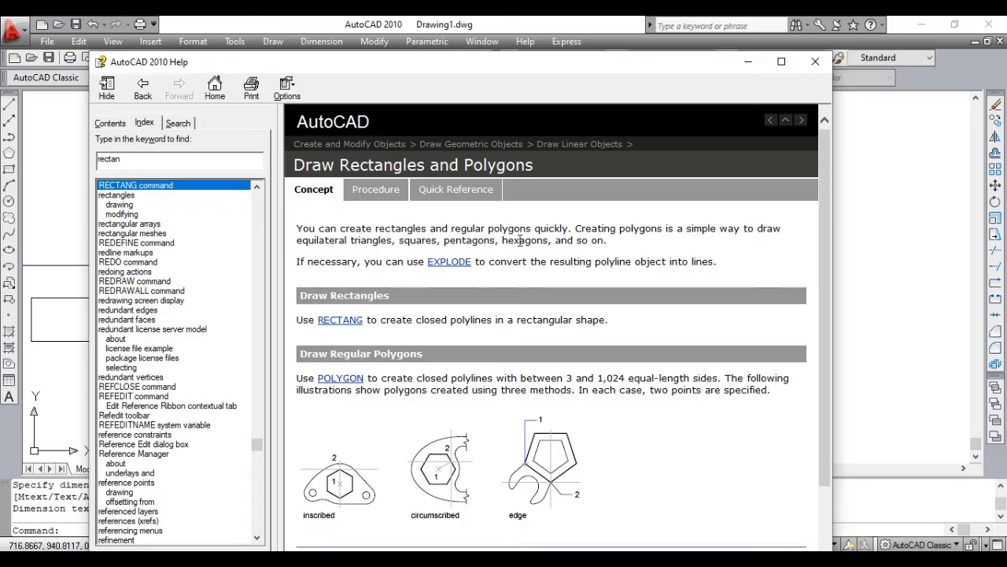
Minimize the Help window and draw a rectangle left of the existing shapes, entering 5 as the distance to its upper-right corner
left_click(749, 61)
middle_click_drag(249, 349, 401, 334)
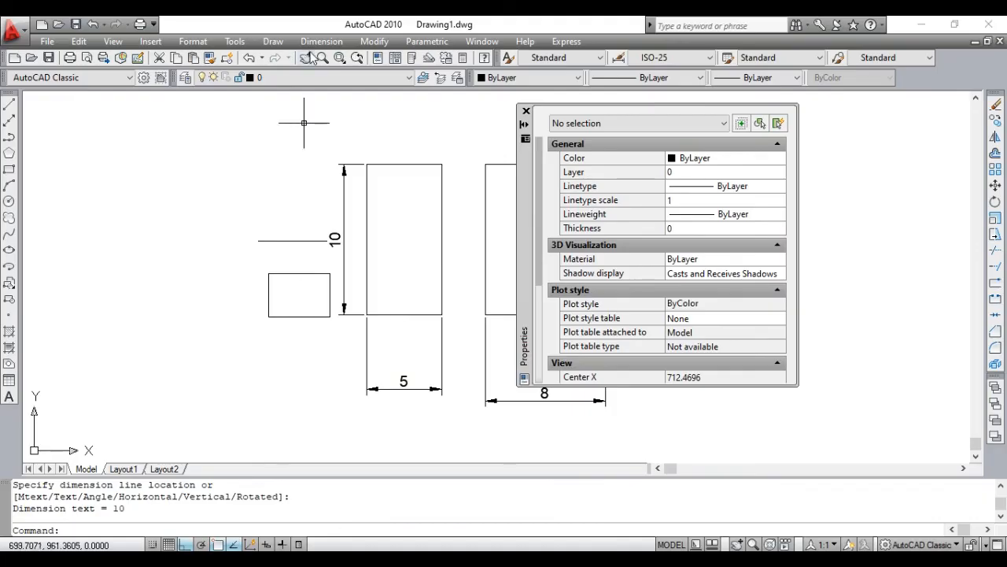
left_click(273, 41)
left_click(292, 199)
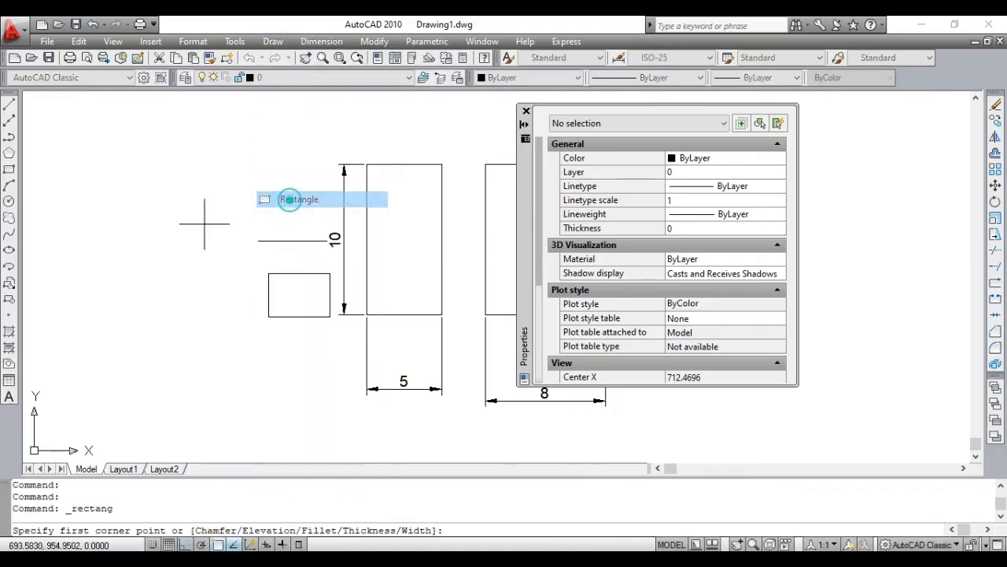
middle_click_drag(207, 218, 380, 206)
left_click(188, 323)
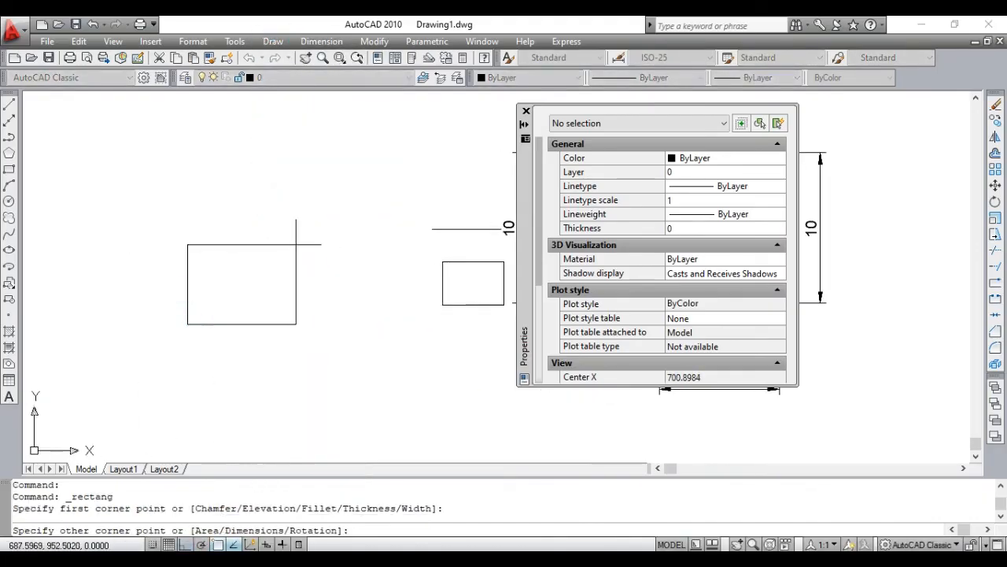
type("5")
key("Return")
key("Escape")
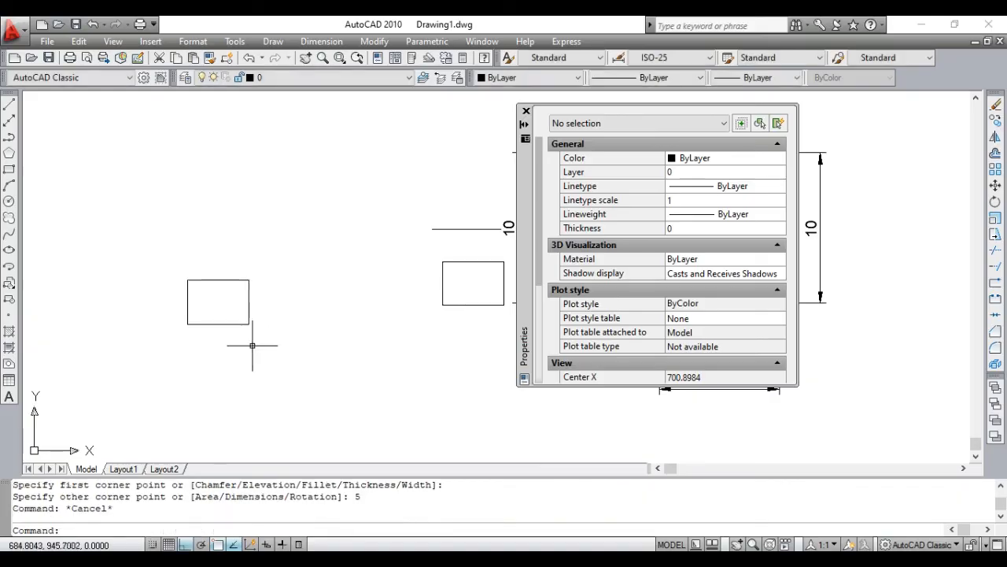
key("Escape")
key("Escape")
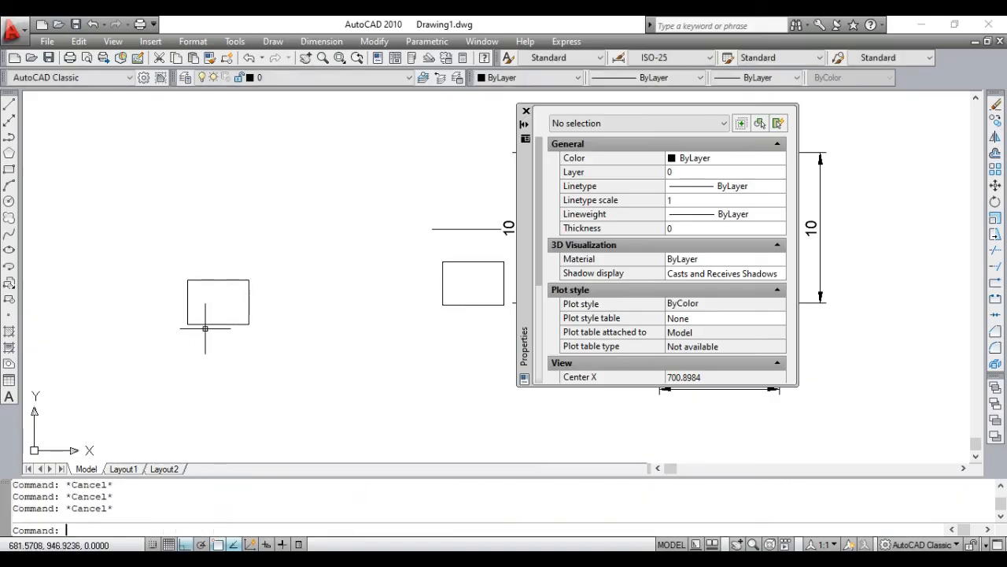
Draw a diagonal line from the new rectangle's lower-left corner to its upper-right corner
type("l")
key("Return")
left_click(187, 324)
left_click(245, 280)
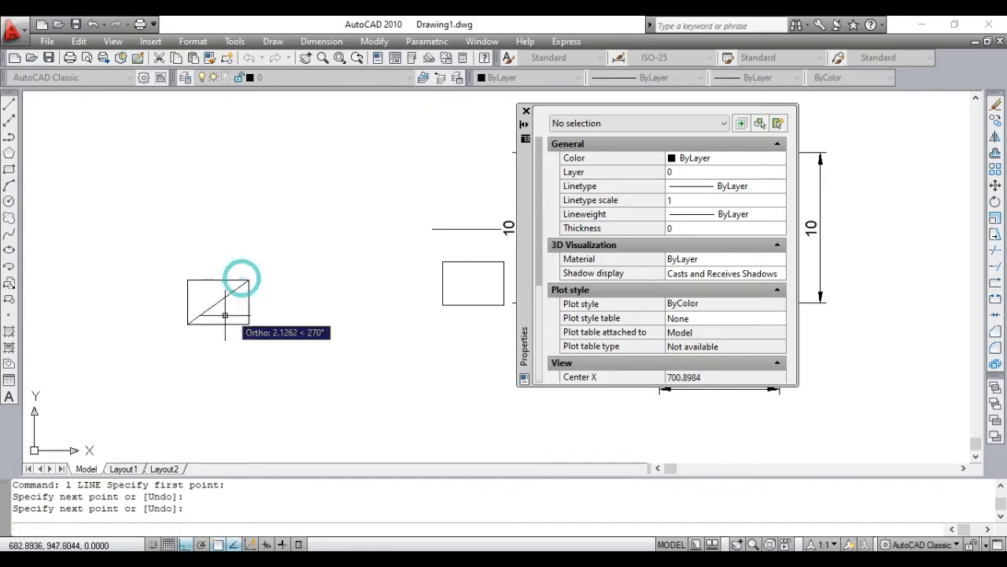
key("Return")
left_click(214, 303)
key("Escape")
key("Escape")
key("Escape")
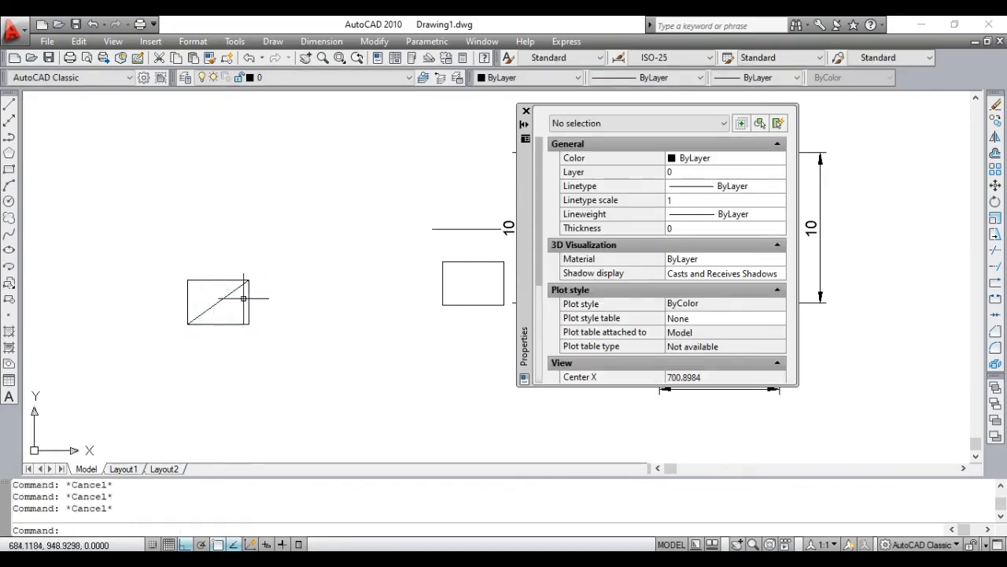
Add an aligned dimension to the diagonal, placed above and to the left of the rectangle
type("dal")
key("Return")
left_click(187, 324)
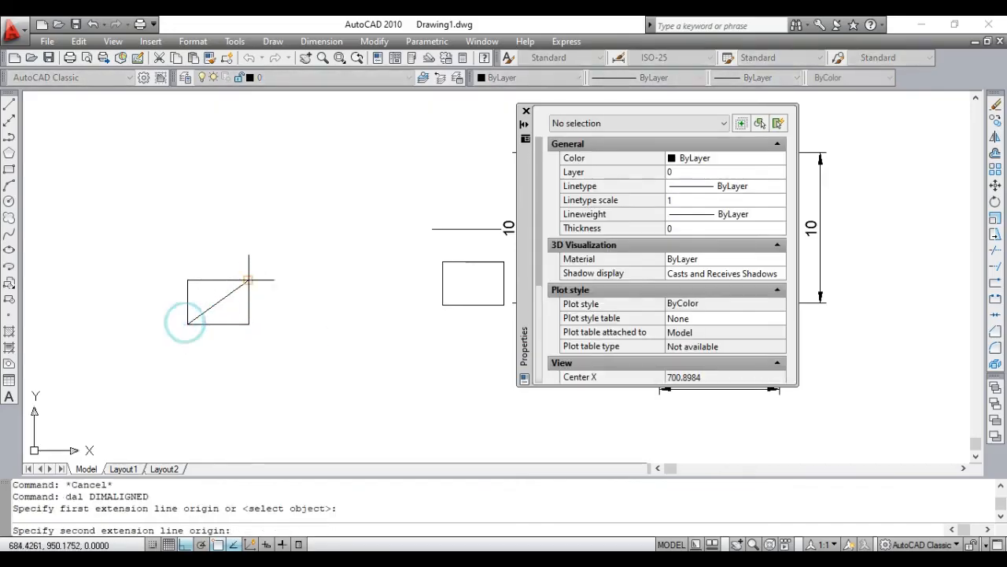
left_click(245, 279)
left_click(189, 252)
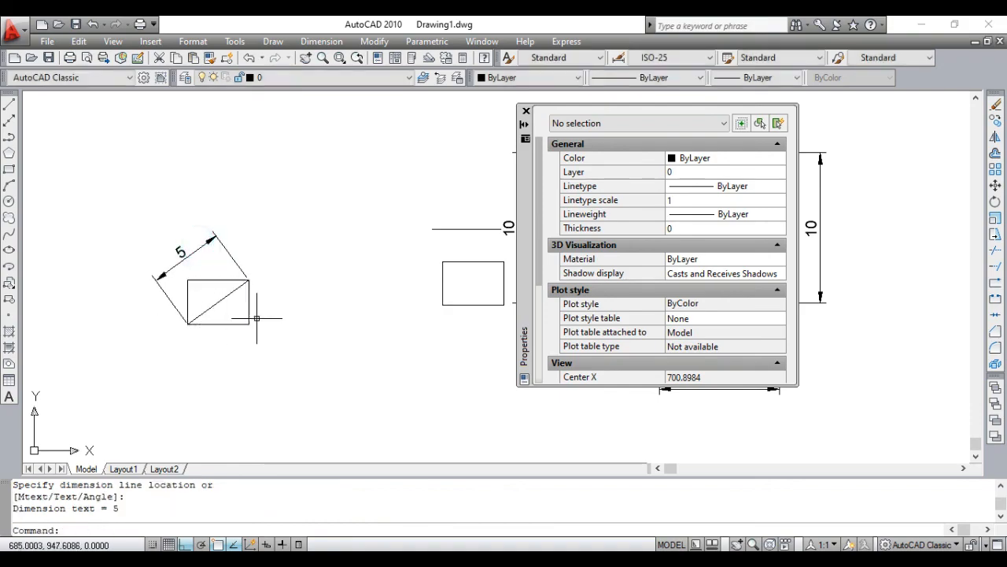
key("Return")
key("Escape")
key("Escape")
Add a vertical linear dimension to the right of the rectangle with the diagonal by selecting its right side
type("dli")
key("Return")
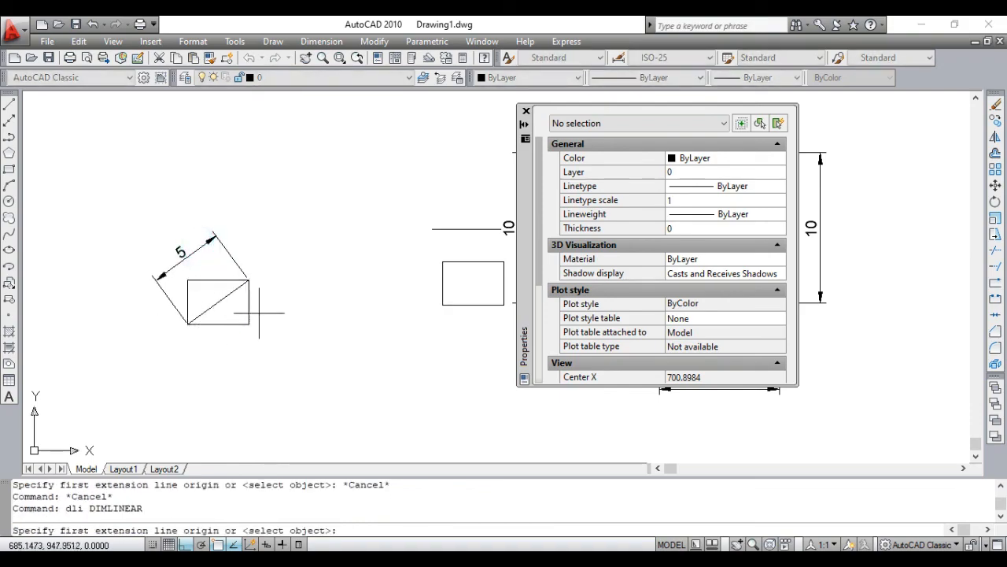
key("Return")
left_click(248, 303)
left_click(289, 303)
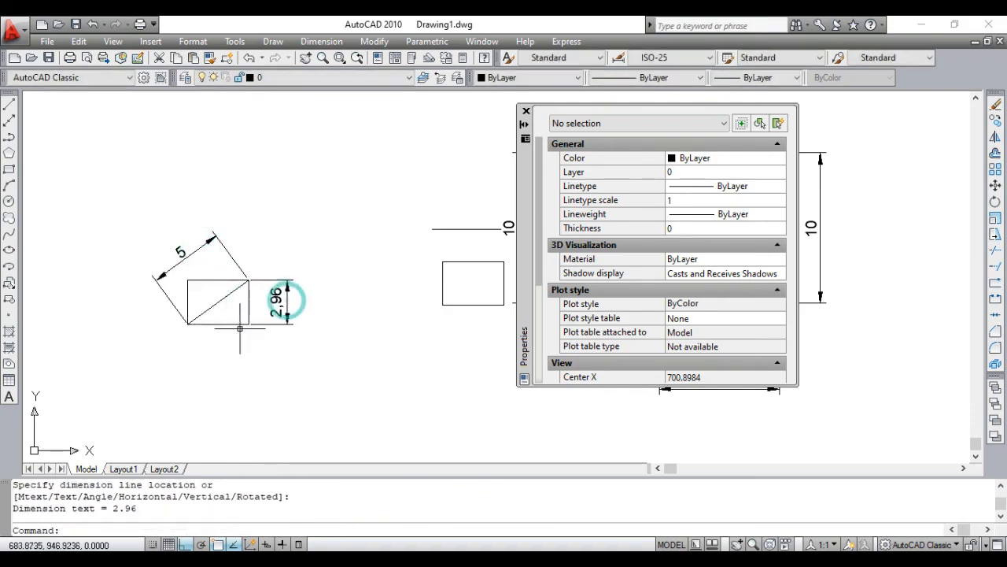
Add a linear dimension below the rectangle with the diagonal by selecting its lower side
key("Return")
key("Return")
left_click(221, 323)
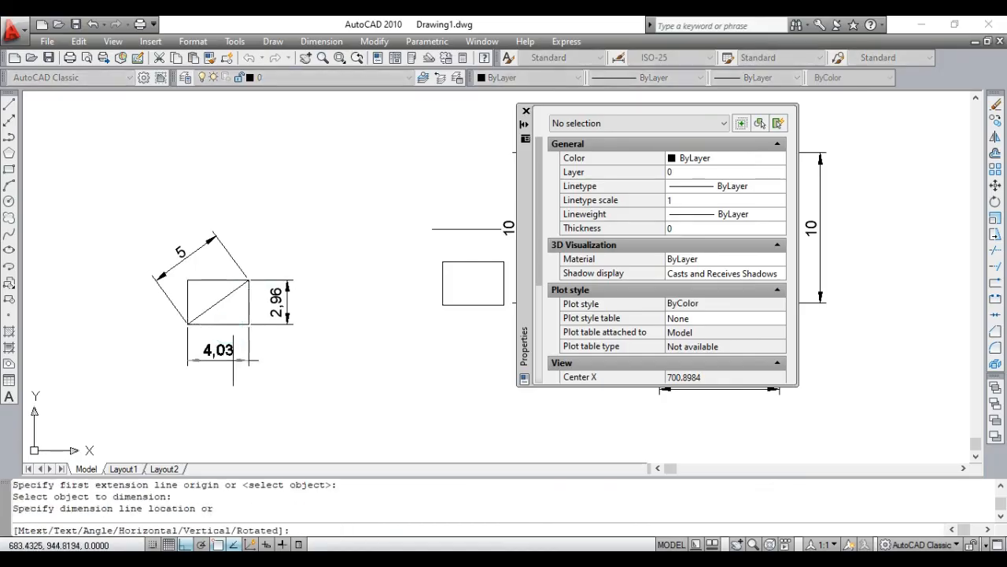
left_click(232, 361)
scroll(333, 292, "up", 4)
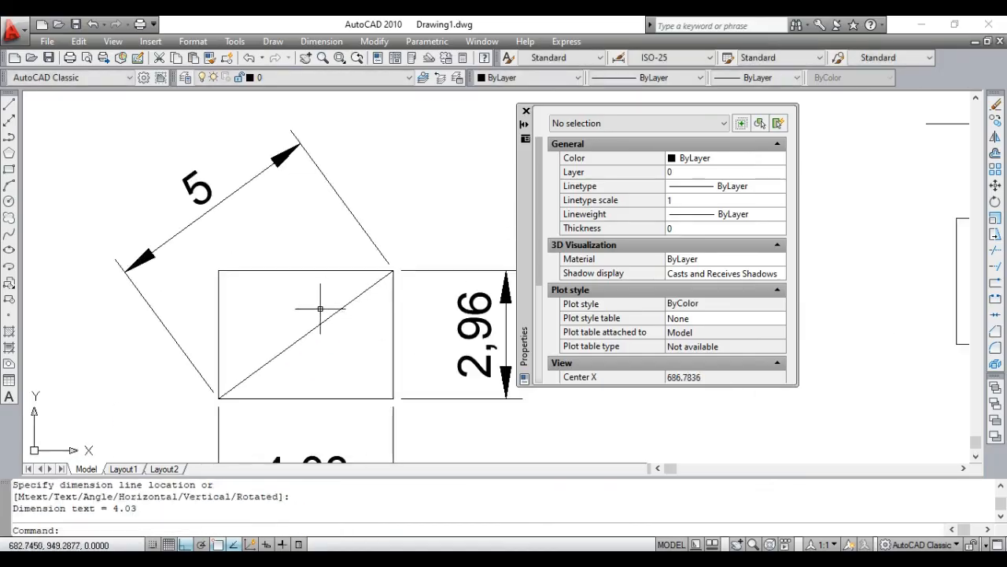
scroll(333, 255, "down", 3)
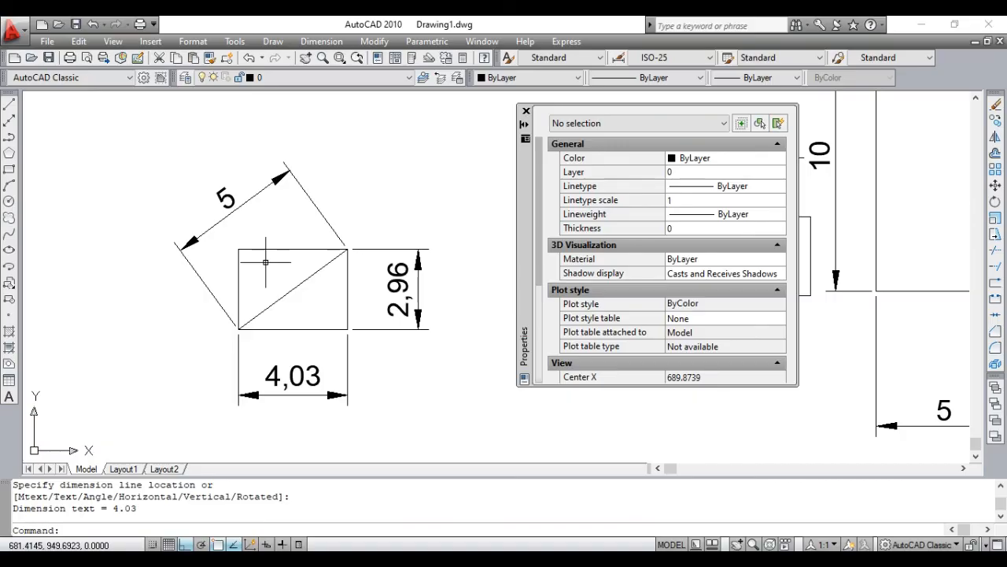
scroll(265, 314, "down", 4)
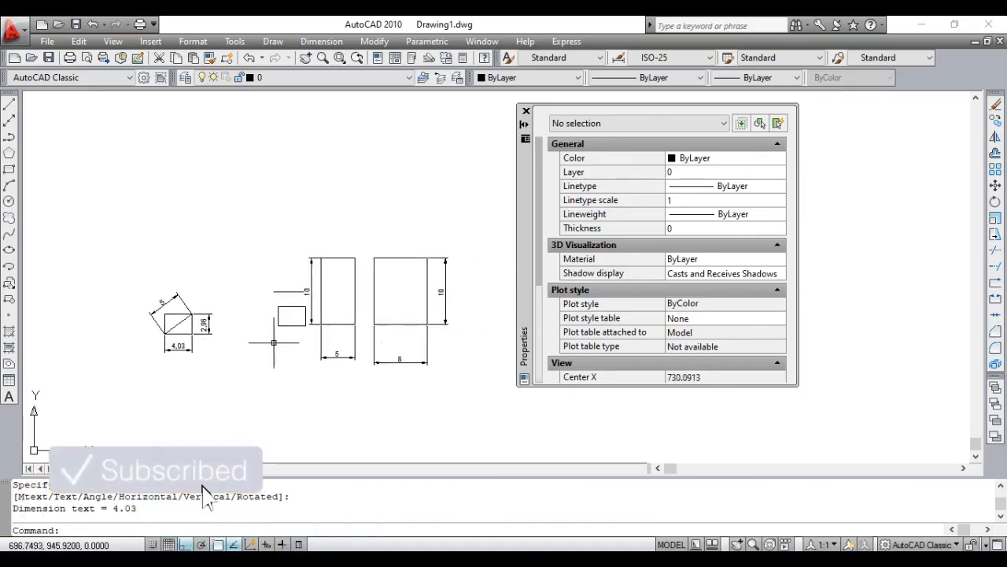
scroll(325, 340, "up", 2)
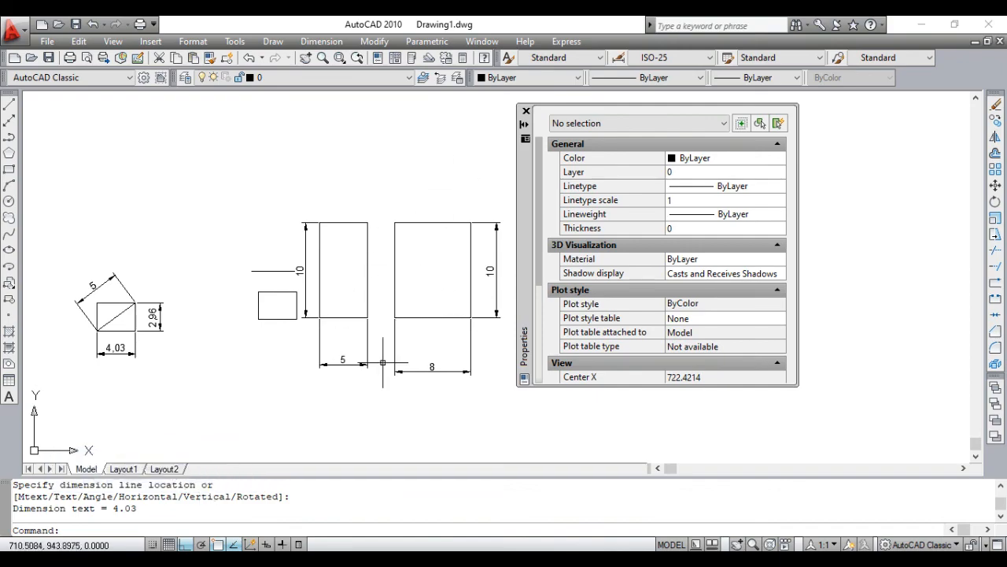